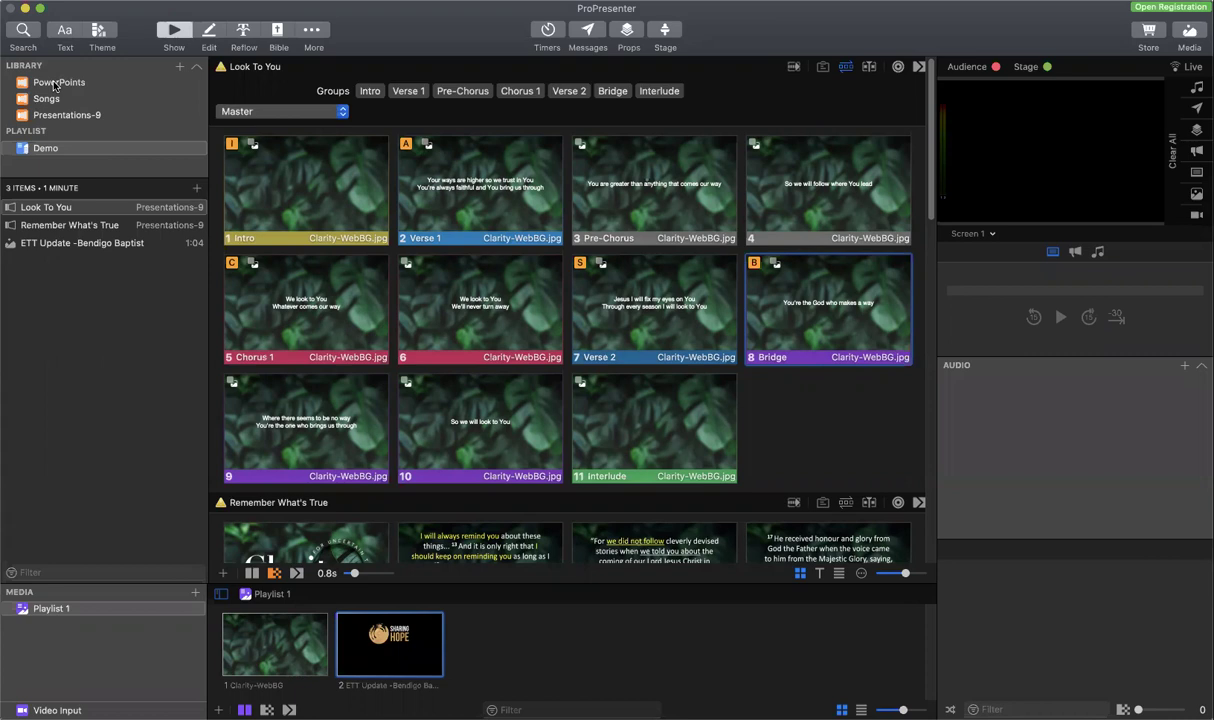
- Look through the PowerPoints, Songs and Presentations-9 libraries and display the contents of the Demo playlist
{"action": "left_click", "coordinate": [55, 85]}
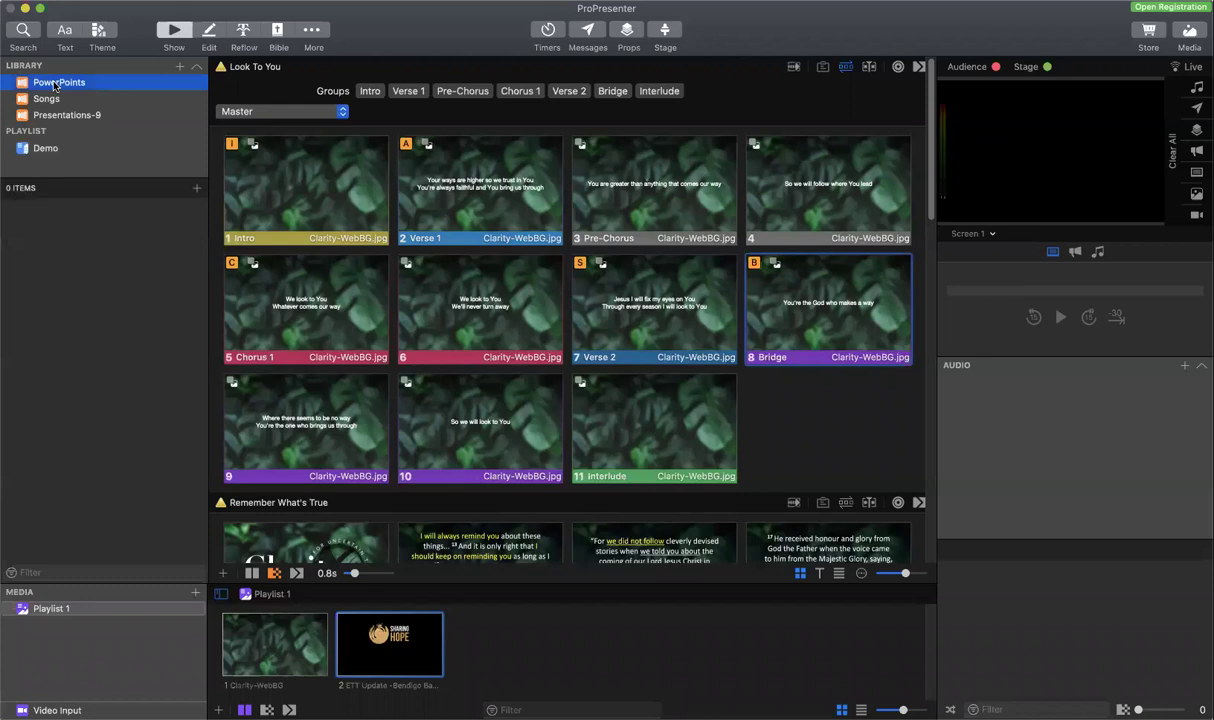
{"action": "left_click", "coordinate": [50, 100]}
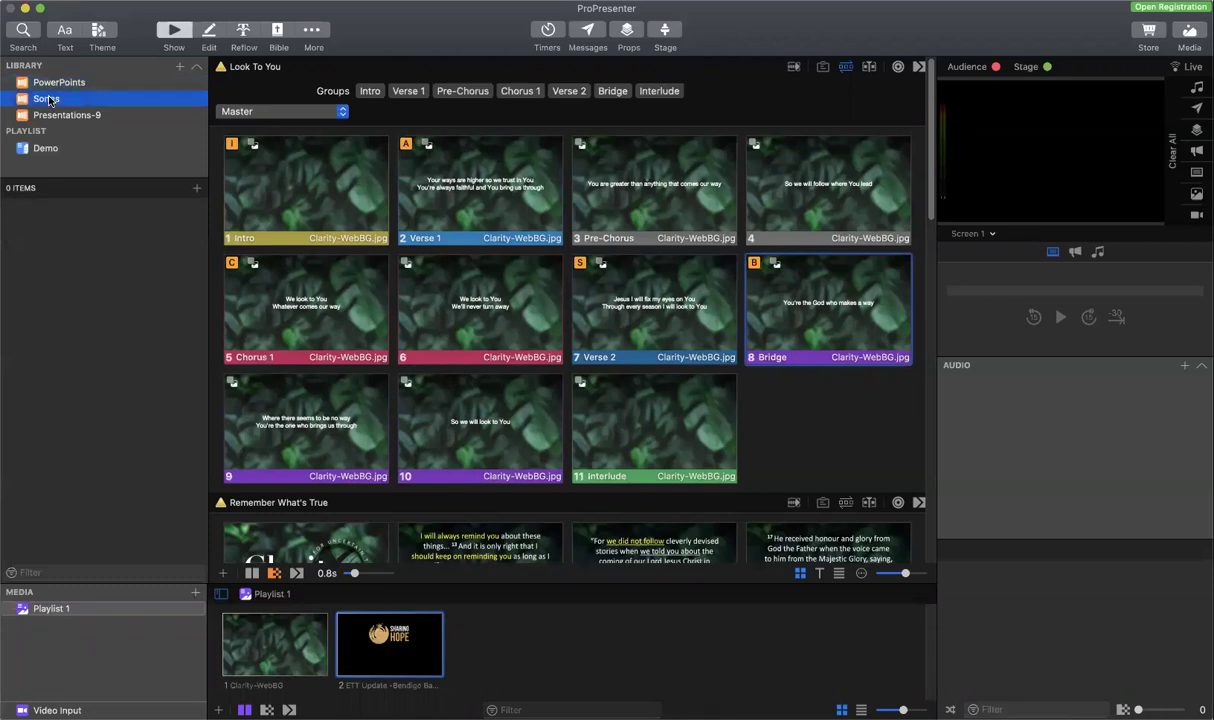
{"action": "left_click", "coordinate": [41, 150]}
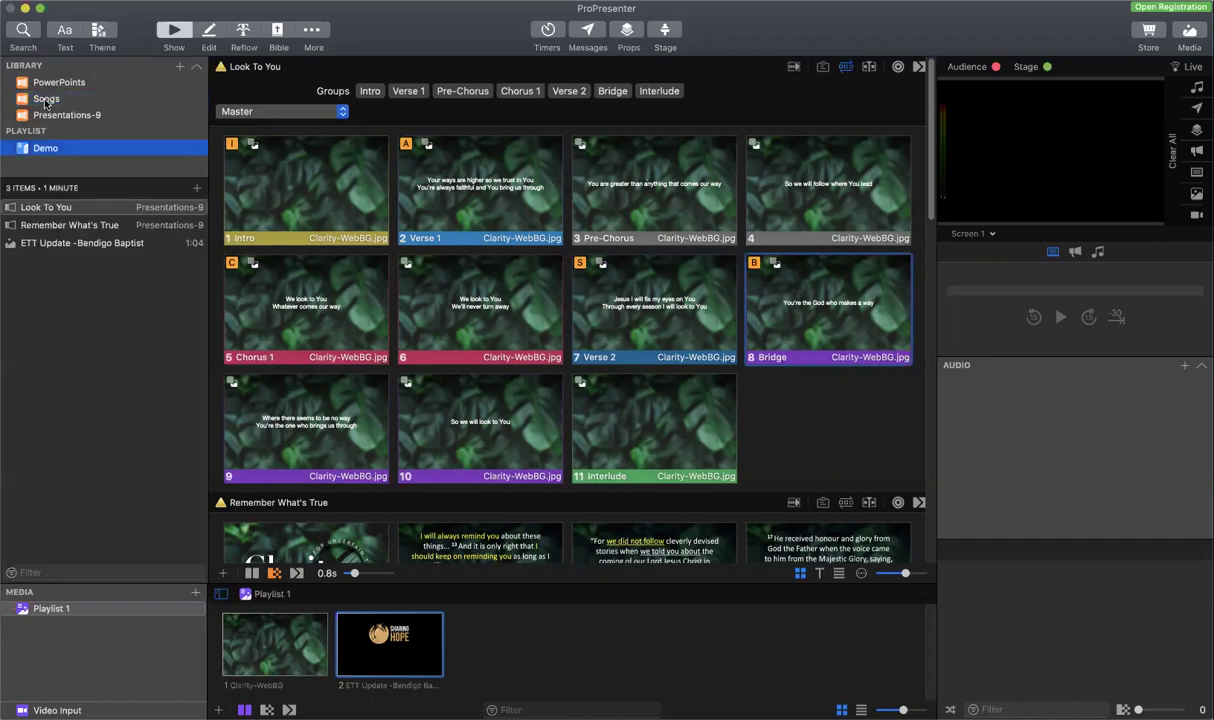
{"action": "left_click", "coordinate": [57, 102]}
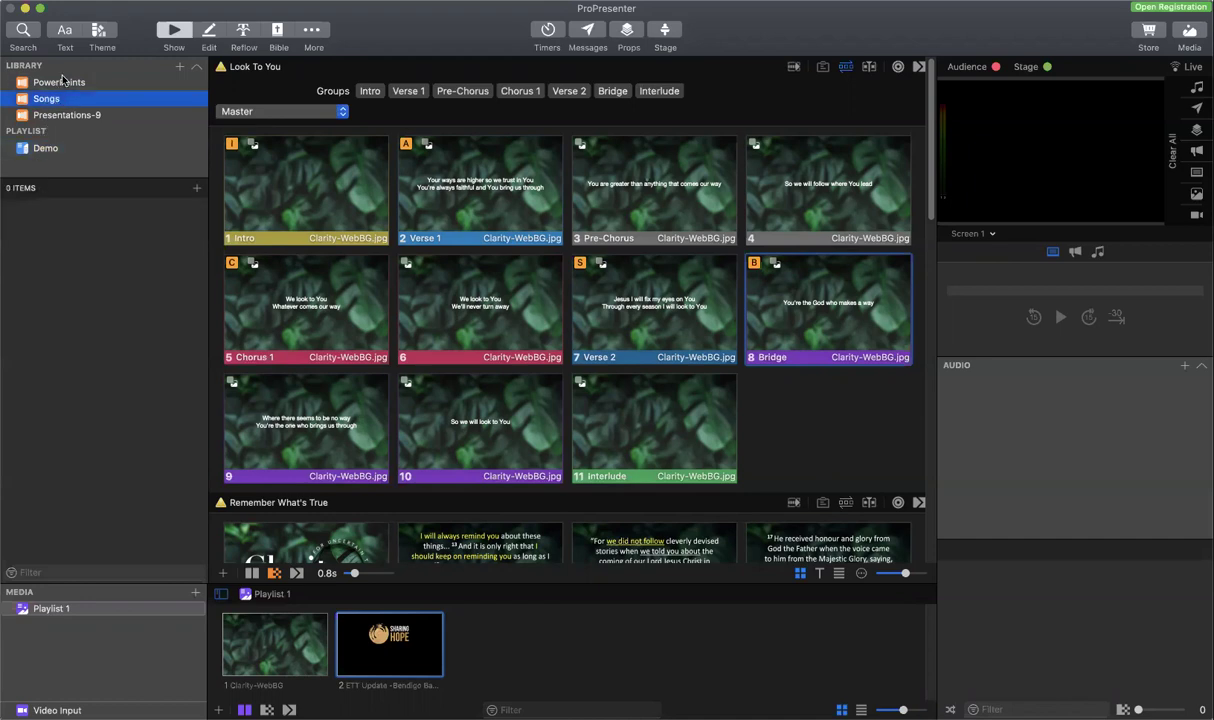
{"action": "left_click", "coordinate": [61, 84]}
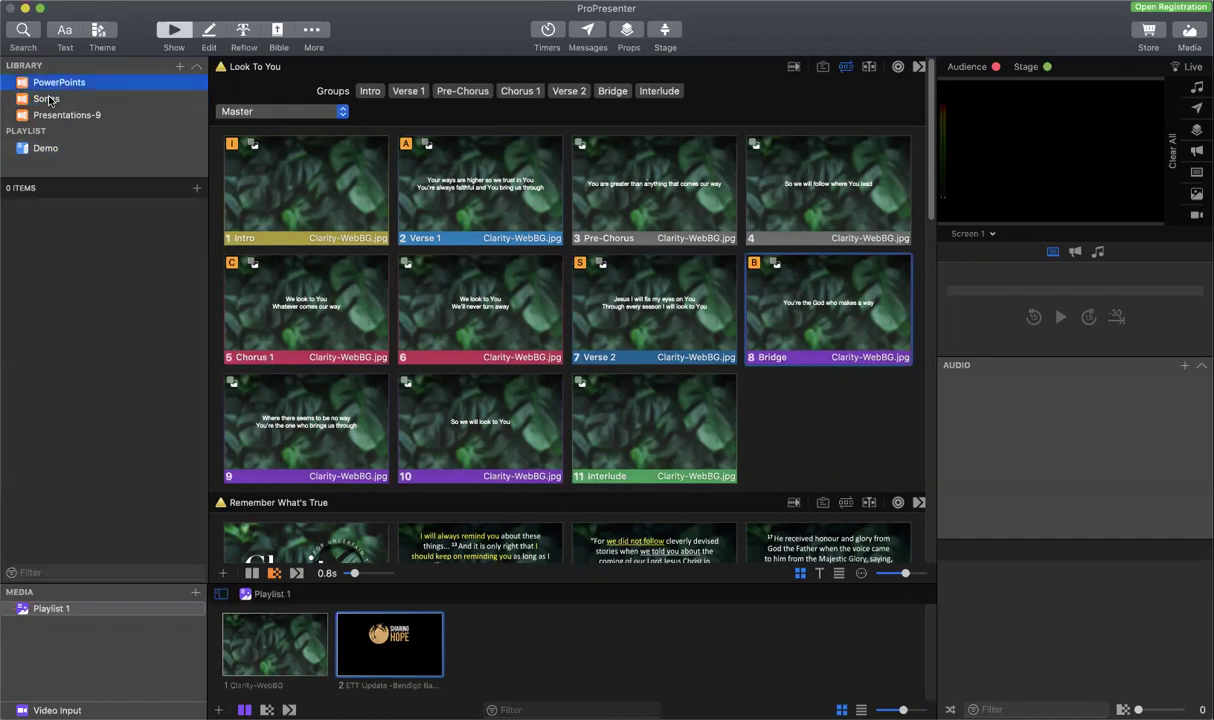
{"action": "left_click", "coordinate": [48, 100]}
{"action": "left_click", "coordinate": [45, 118]}
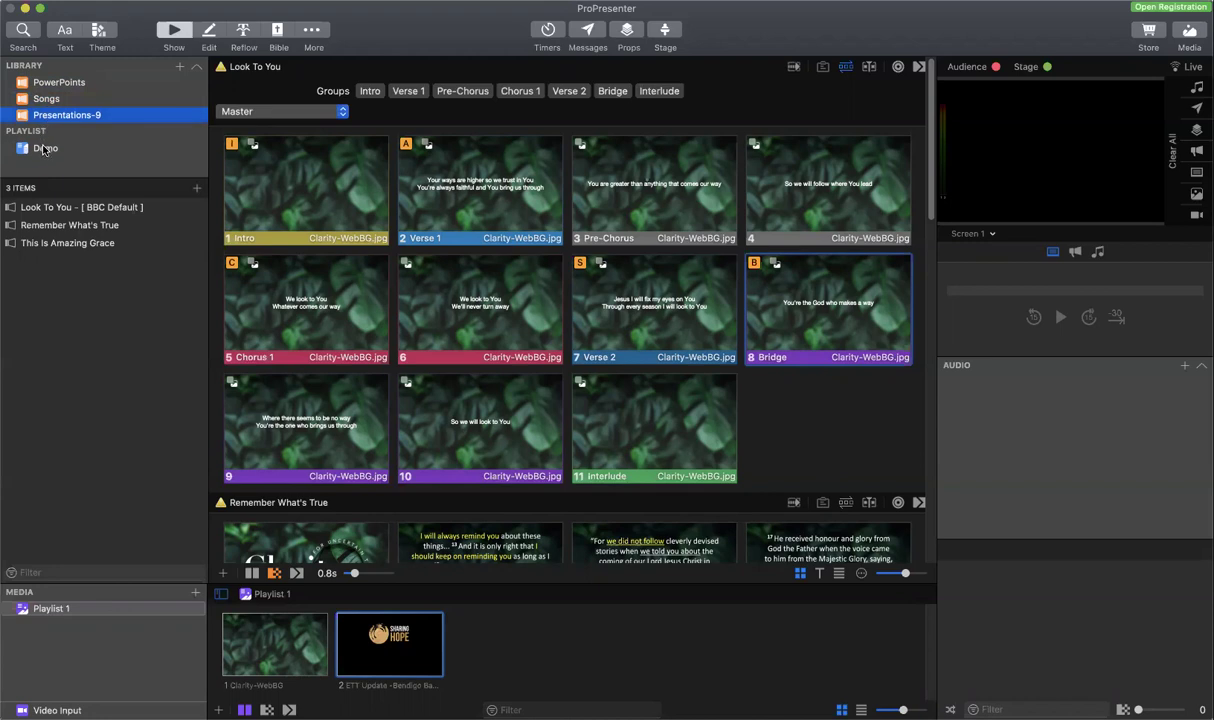
{"action": "left_click", "coordinate": [43, 150]}
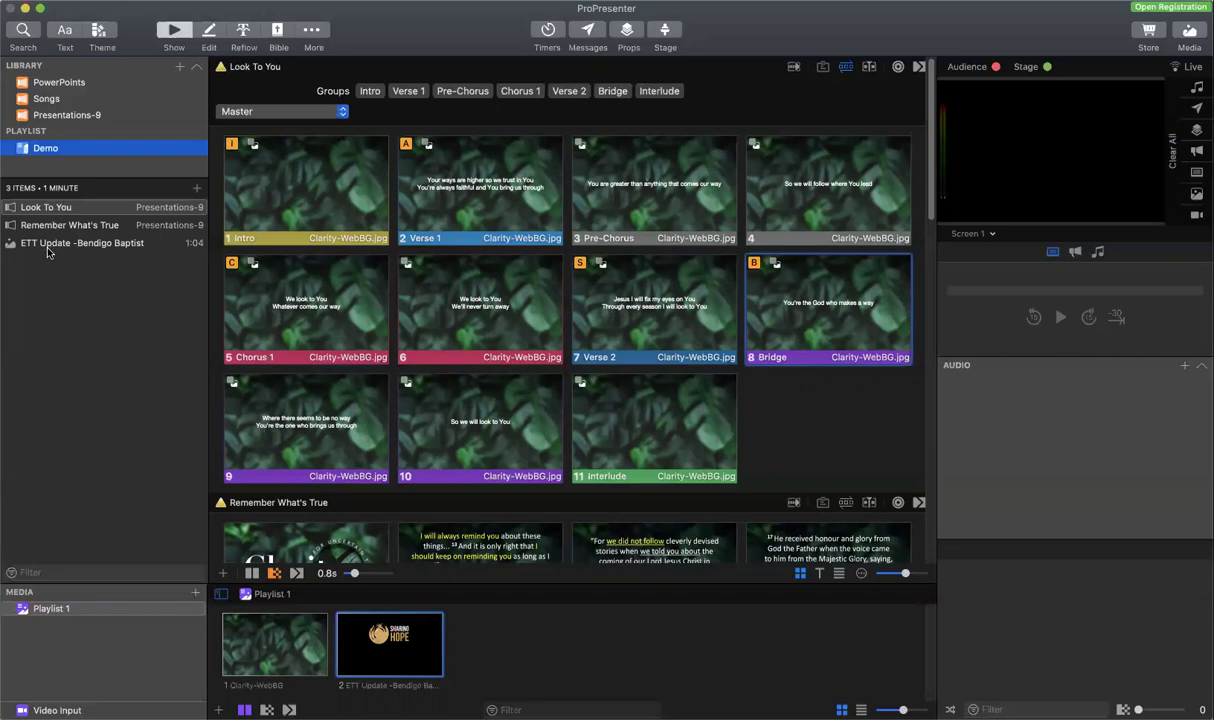
- View the Look To You presentation in the slide editor and the Reflow editor, and return to the Show view
{"action": "left_click", "coordinate": [53, 212]}
{"action": "left_click", "coordinate": [53, 213]}
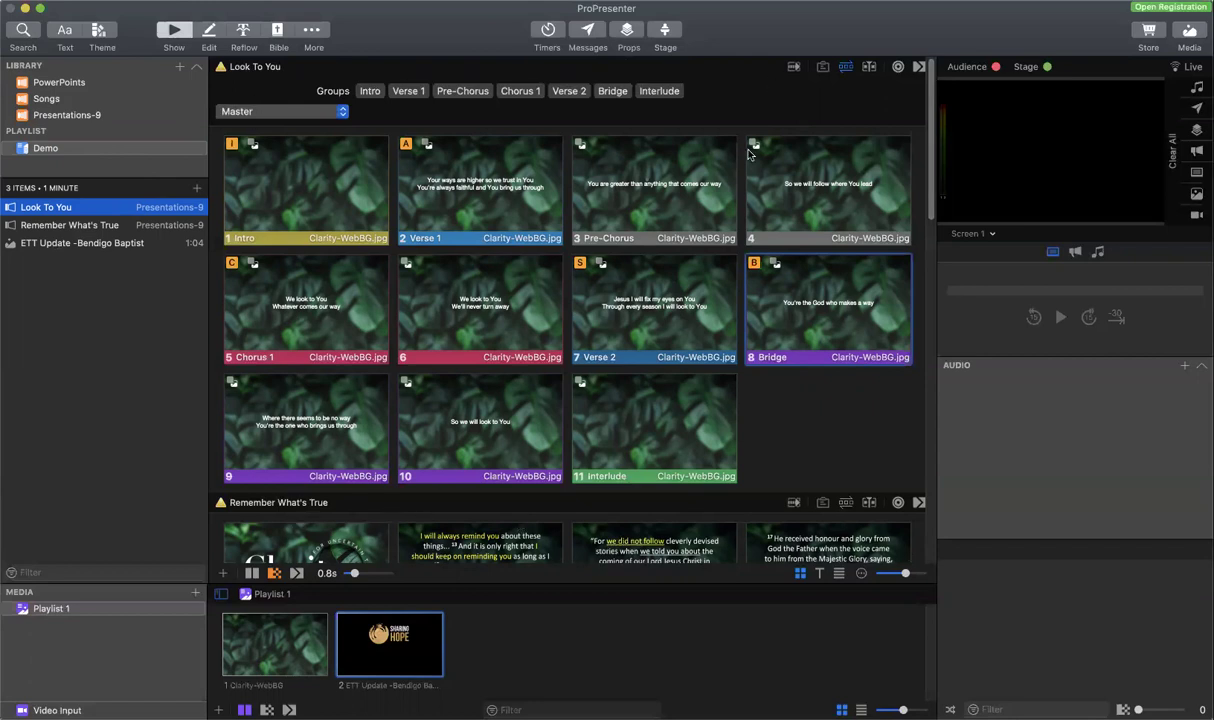
{"action": "left_click", "coordinate": [208, 33]}
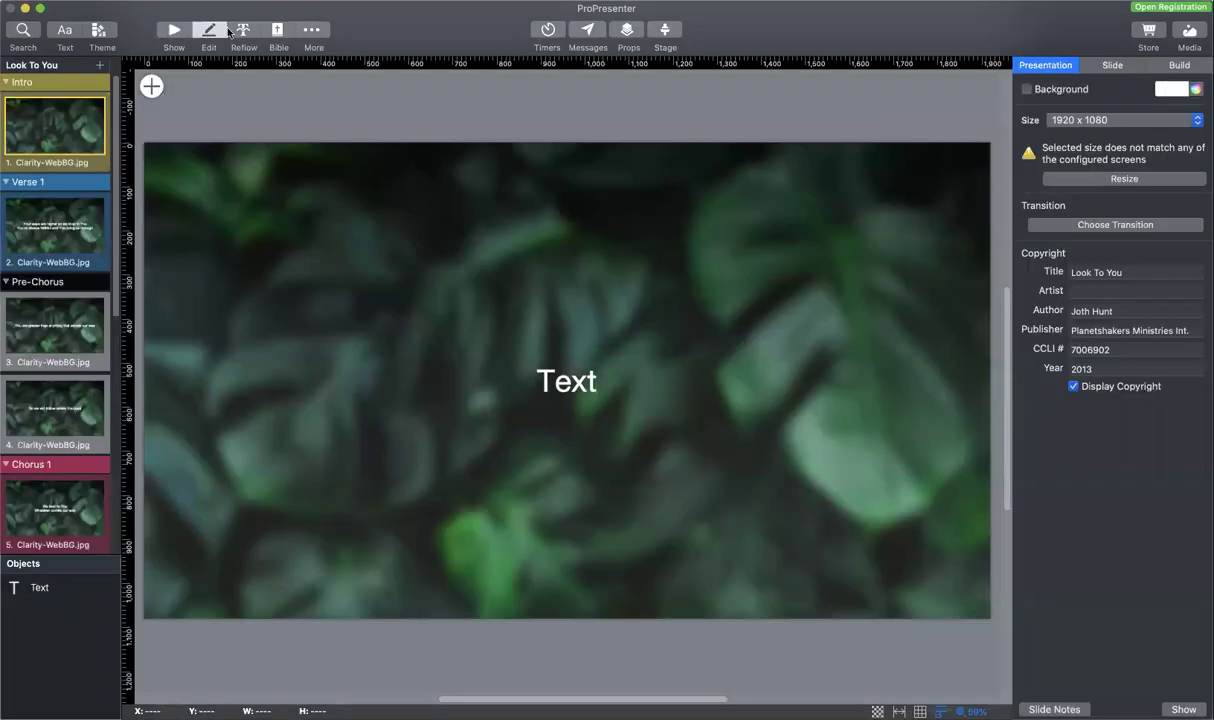
{"action": "left_click", "coordinate": [247, 28]}
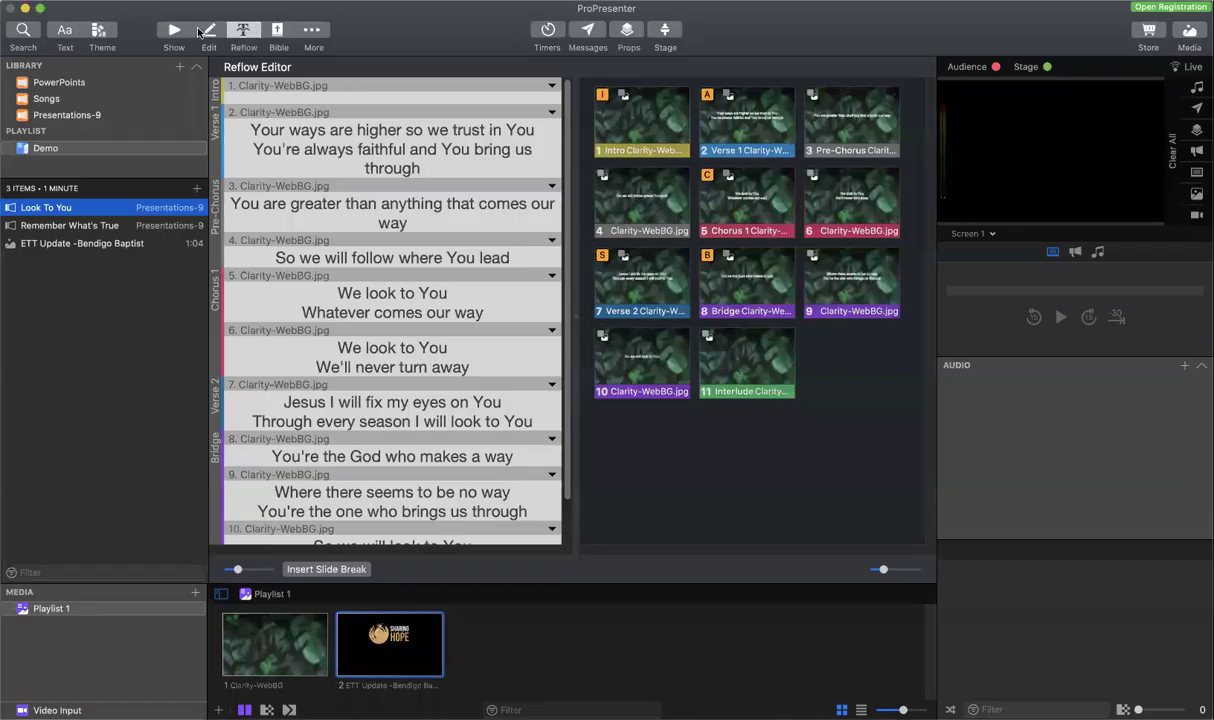
{"action": "left_click", "coordinate": [173, 32]}
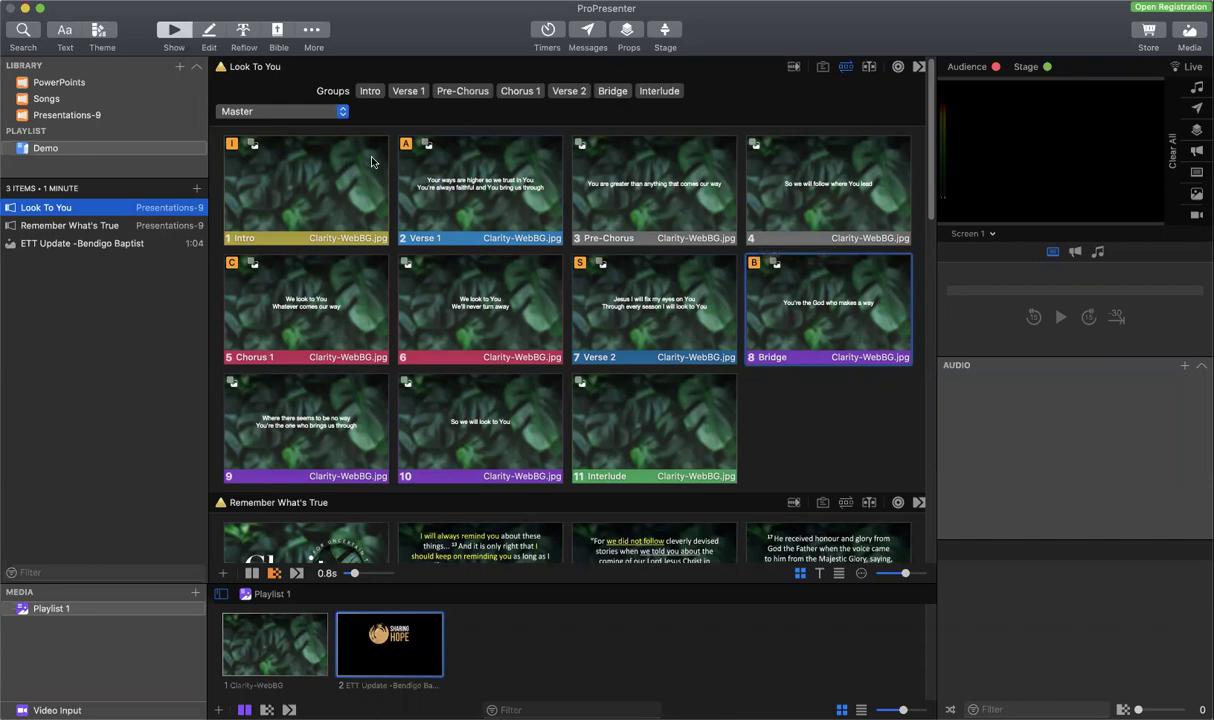
- Present Look To You live from the Verse 1 slide, advance to the Pre-Chorus, and jump to Verse 2 with its hot key
{"action": "left_click", "coordinate": [352, 174]}
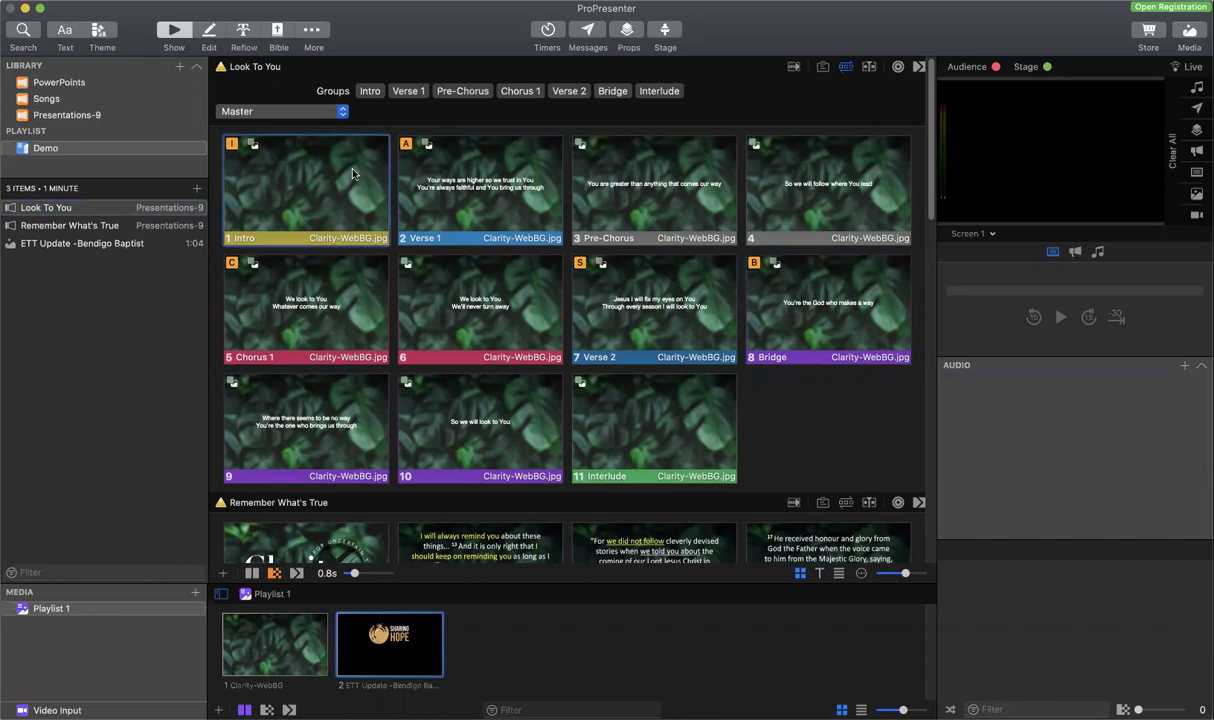
{"action": "left_click", "coordinate": [450, 199]}
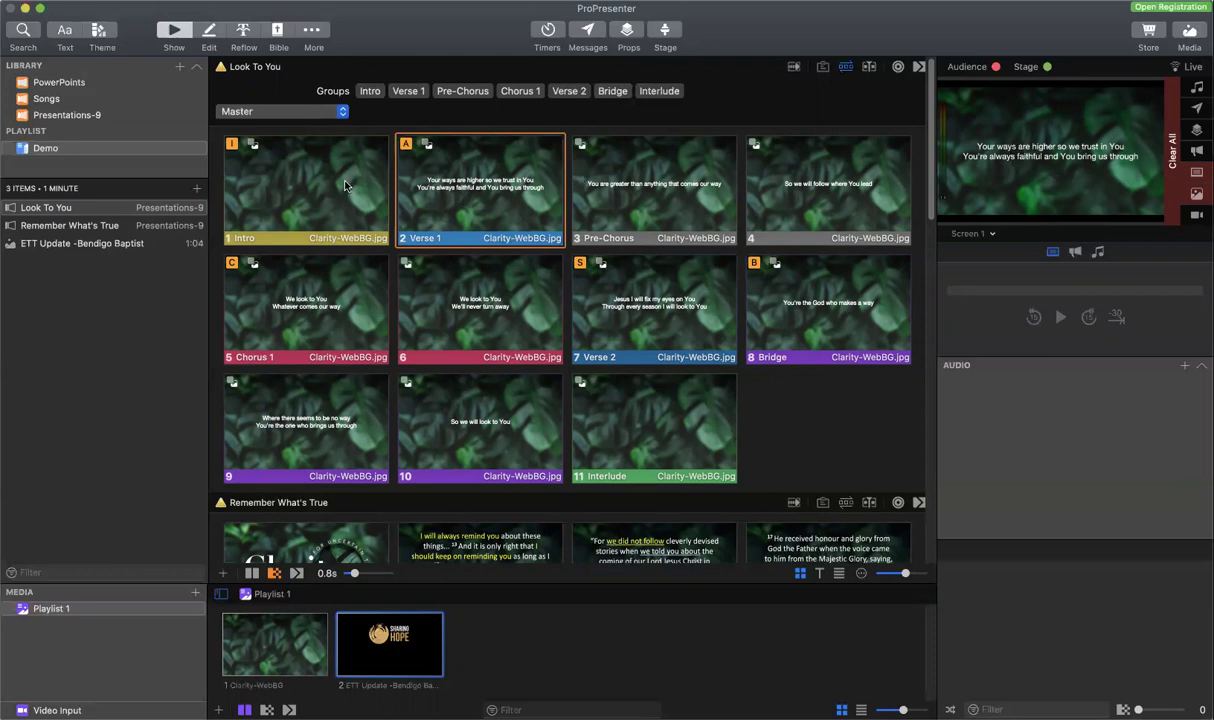
{"action": "key", "text": "Right"}
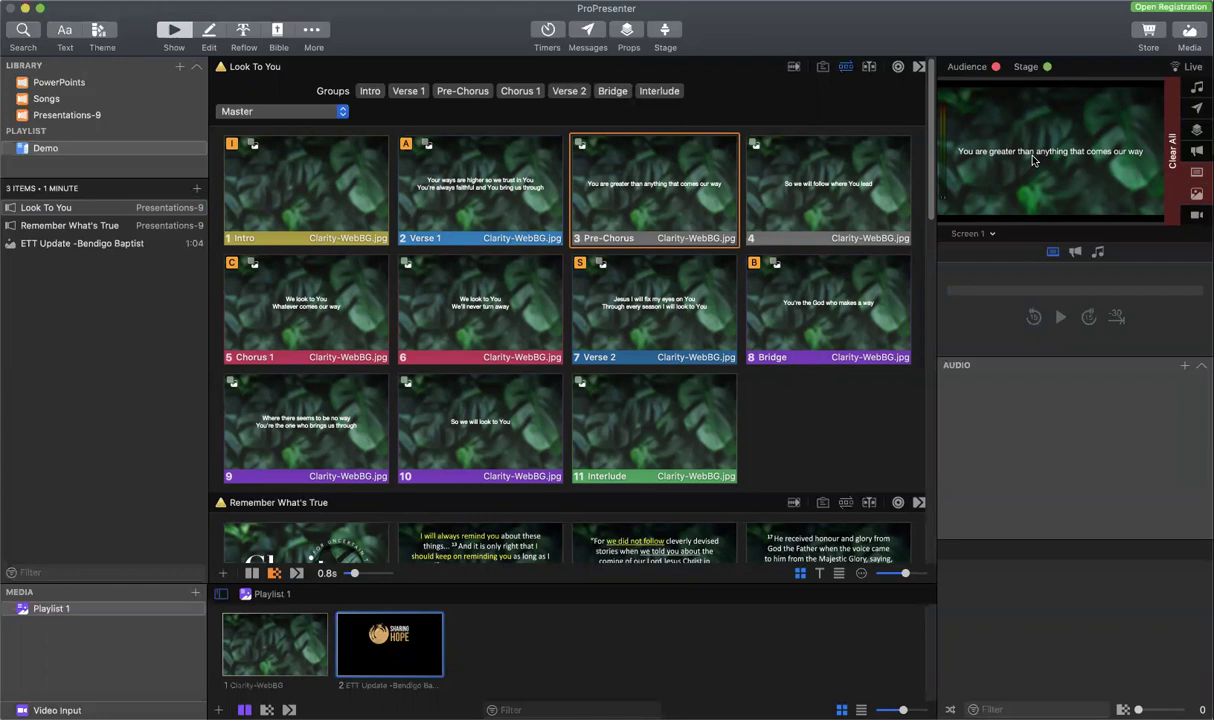
{"action": "key", "text": "s"}
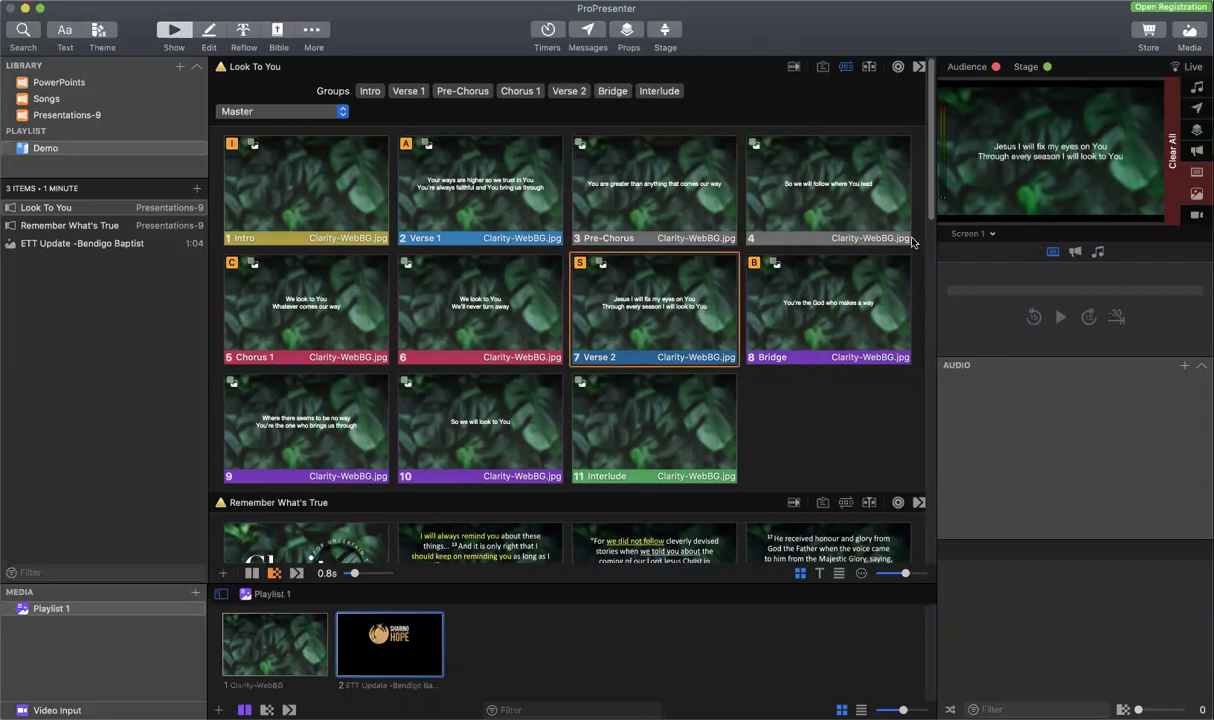
- Clear the slide and media layers individually, and bring Verse 2 back live to clear all layers at once
{"action": "left_click", "coordinate": [1197, 174]}
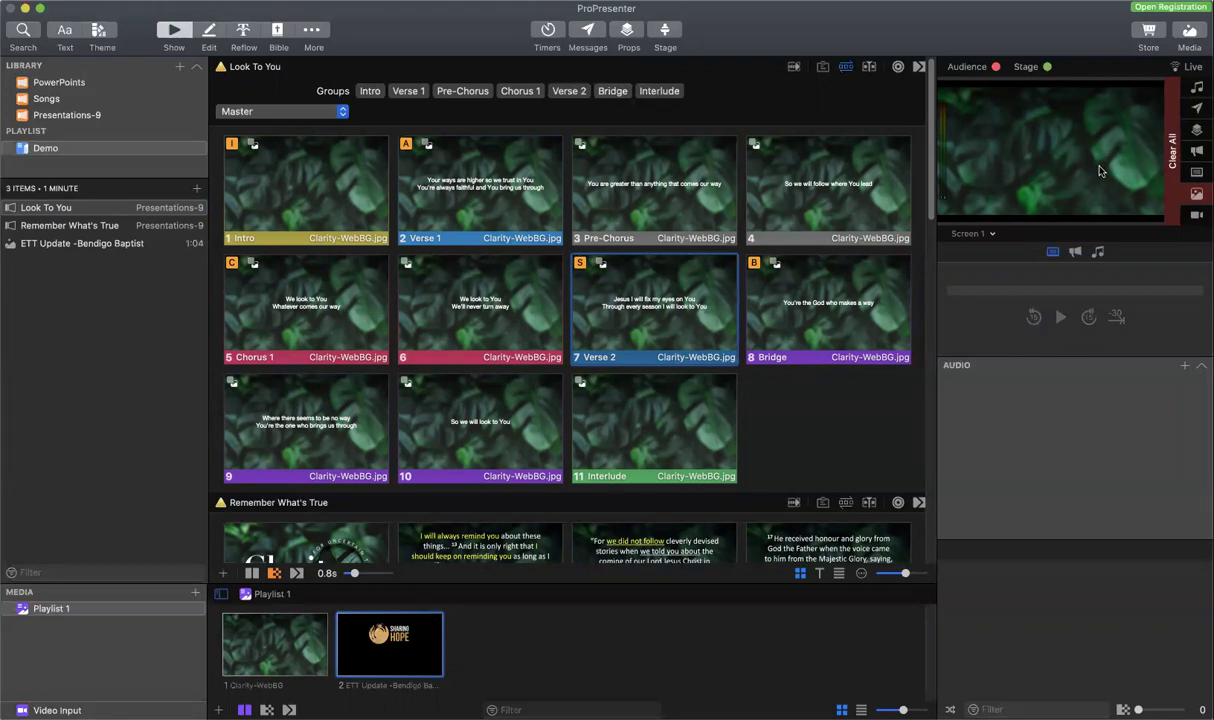
{"action": "left_click", "coordinate": [1196, 197]}
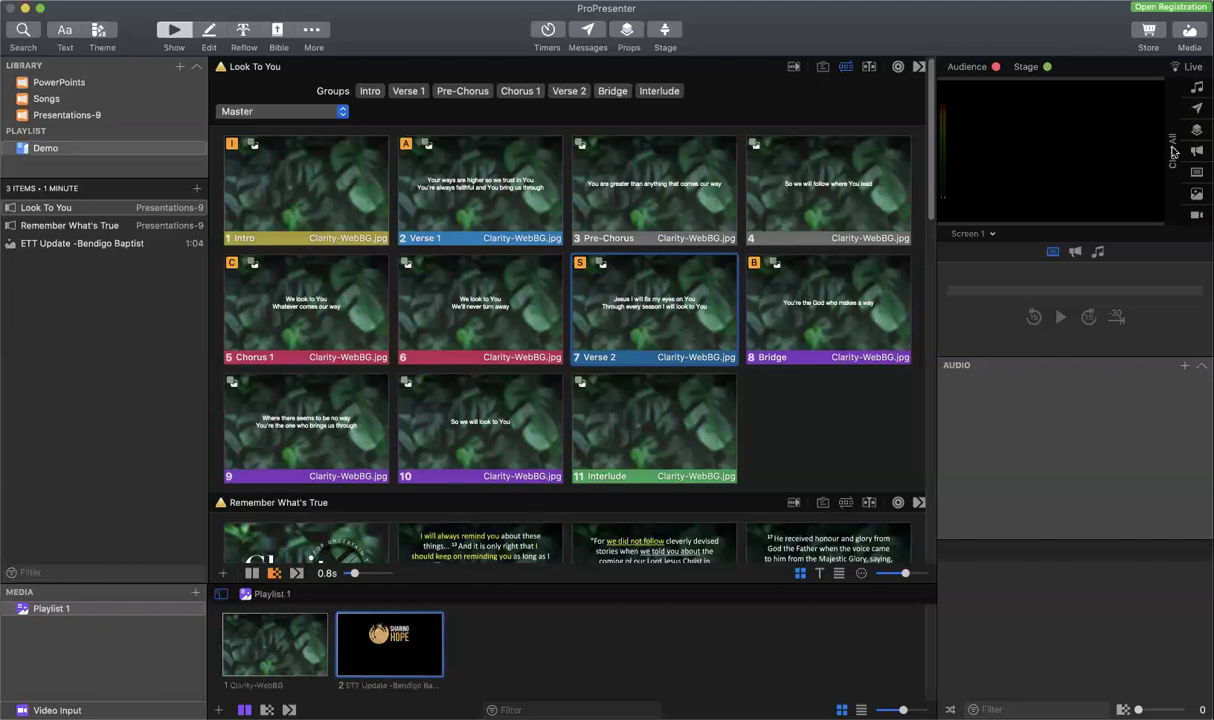
{"action": "key", "text": "s"}
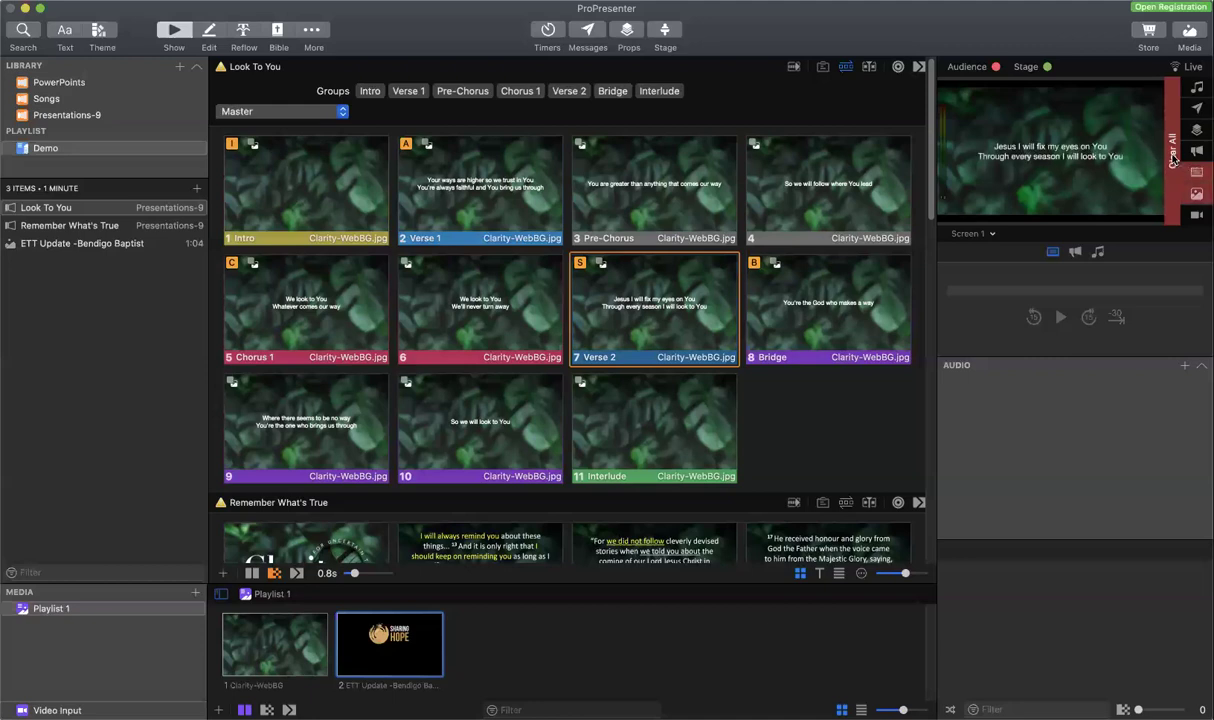
{"action": "left_click", "coordinate": [1173, 160]}
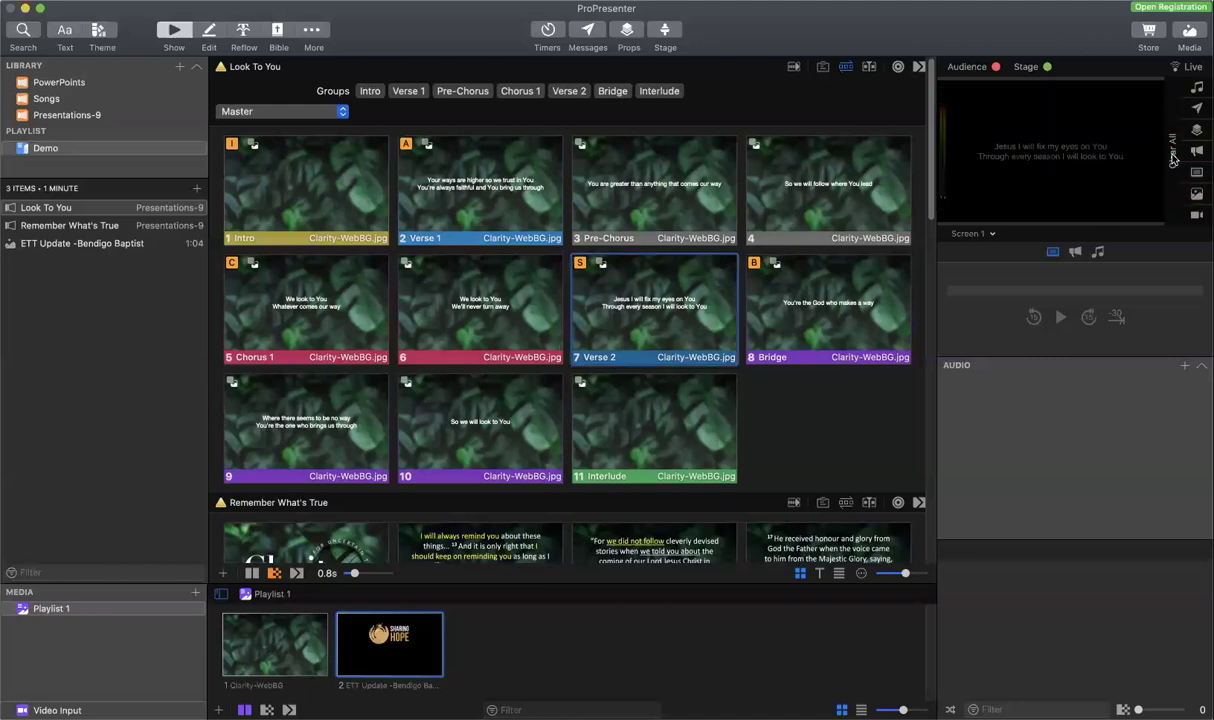
- Send the Verse 1 slide of Look To You live and look over the slides that follow it in the playlist
{"action": "left_click", "coordinate": [472, 179]}
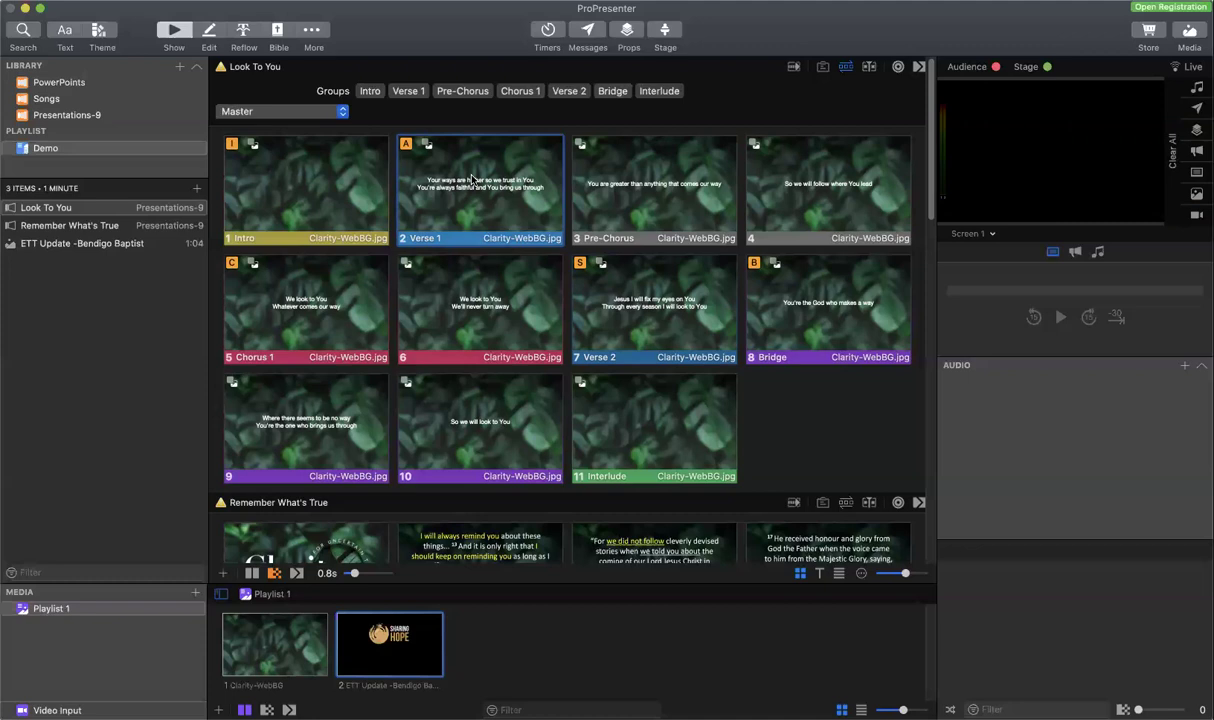
{"action": "left_click", "coordinate": [472, 179]}
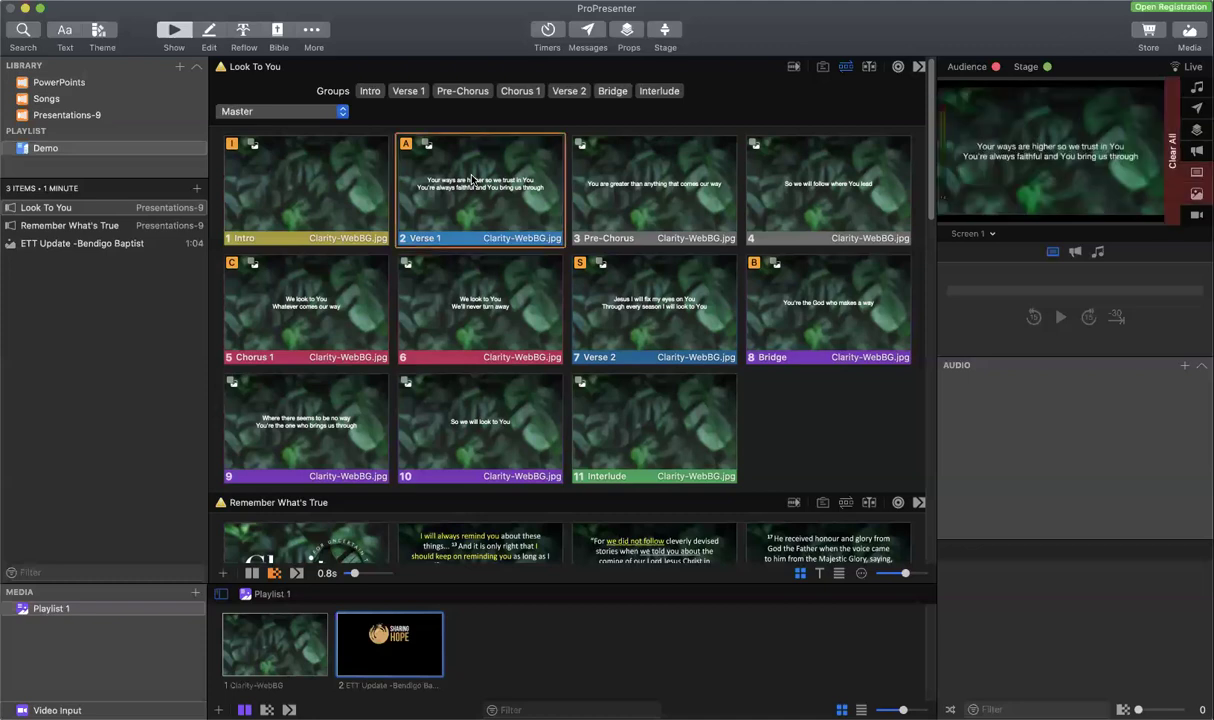
{"action": "scroll", "coordinate": [472, 180], "scroll_direction": "down", "scroll_amount": 4}
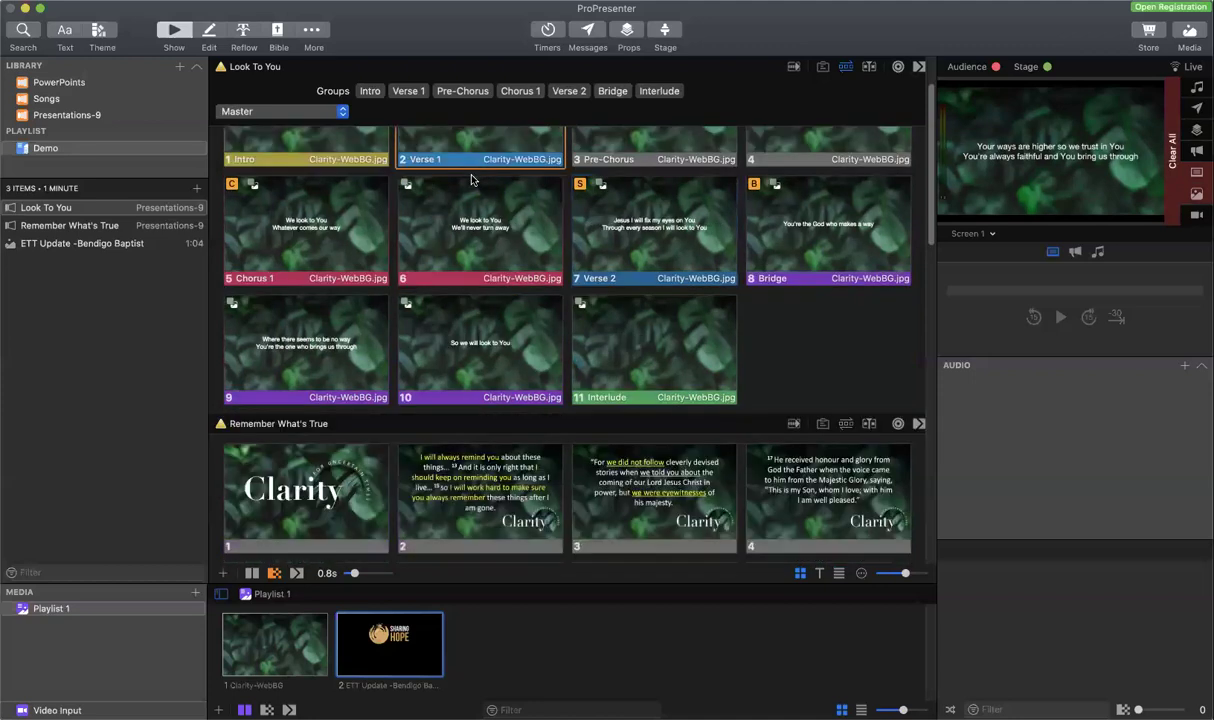
{"action": "scroll", "coordinate": [472, 180], "scroll_direction": "up", "scroll_amount": 1}
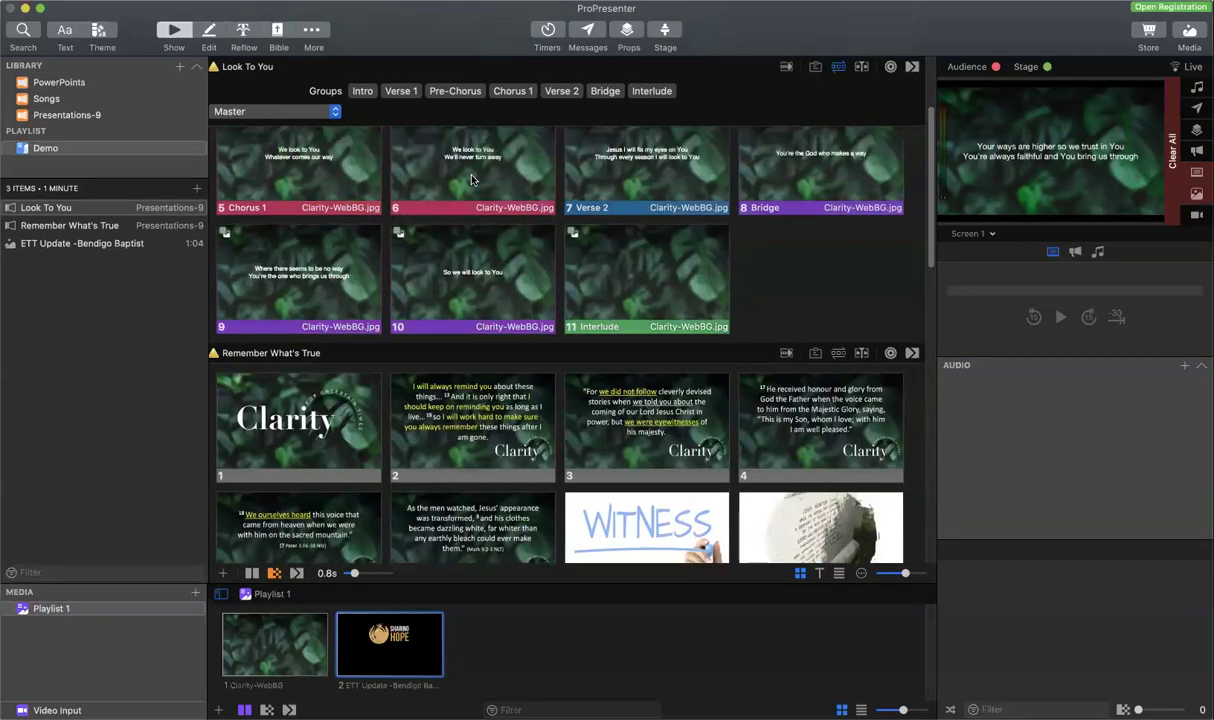
{"action": "scroll", "coordinate": [472, 180], "scroll_direction": "down", "scroll_amount": 2}
{"action": "scroll", "coordinate": [472, 180], "scroll_direction": "up", "scroll_amount": 1}
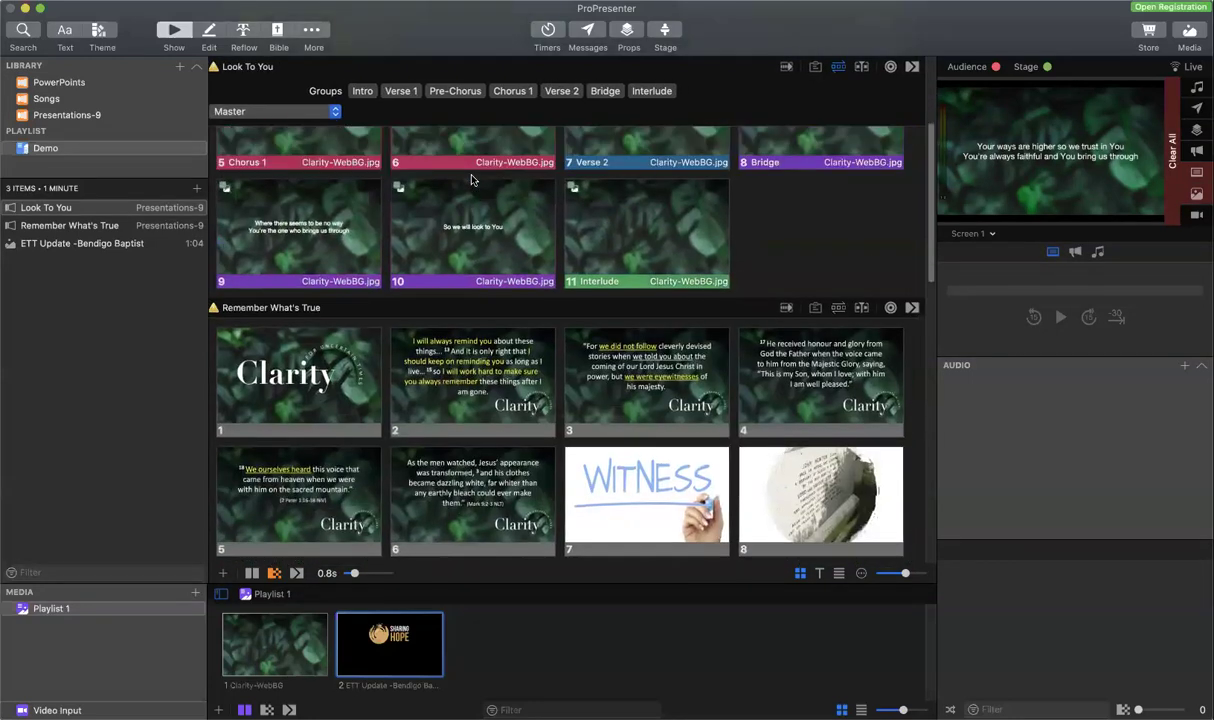
{"action": "scroll", "coordinate": [472, 178], "scroll_direction": "up", "scroll_amount": 4}
{"action": "scroll", "coordinate": [465, 180], "scroll_direction": "up", "scroll_amount": 2}
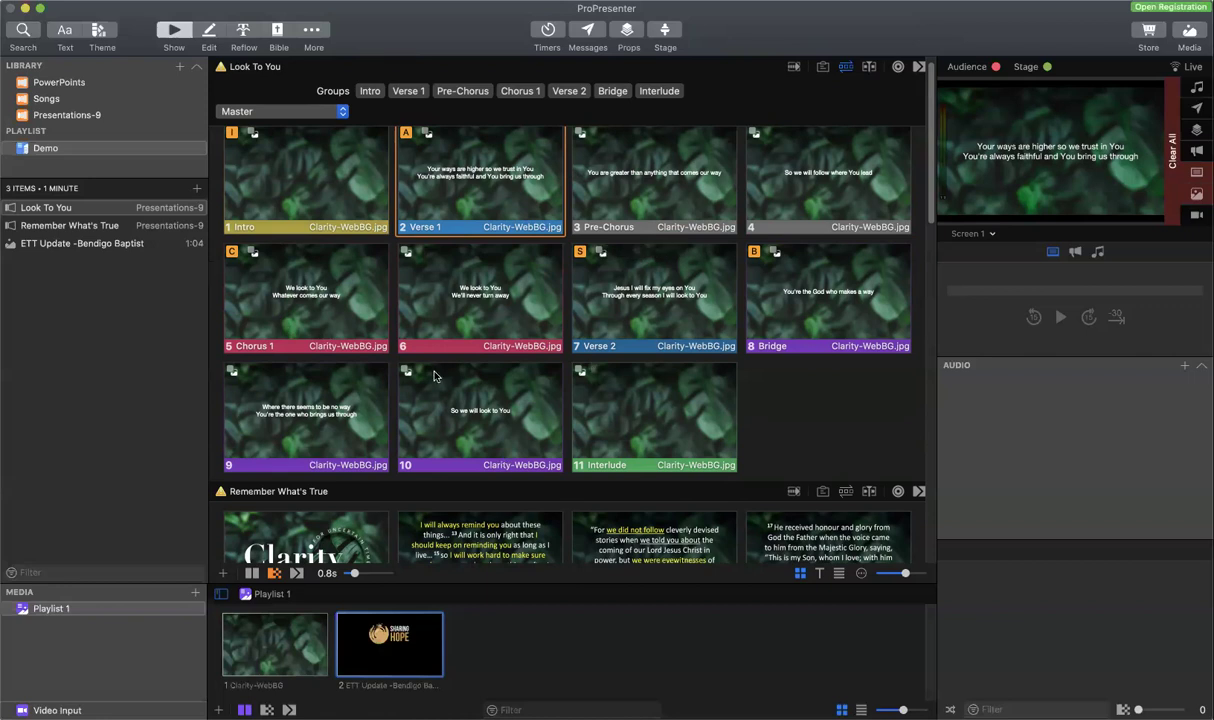
{"action": "scroll", "coordinate": [426, 328], "scroll_direction": "up", "scroll_amount": 1}
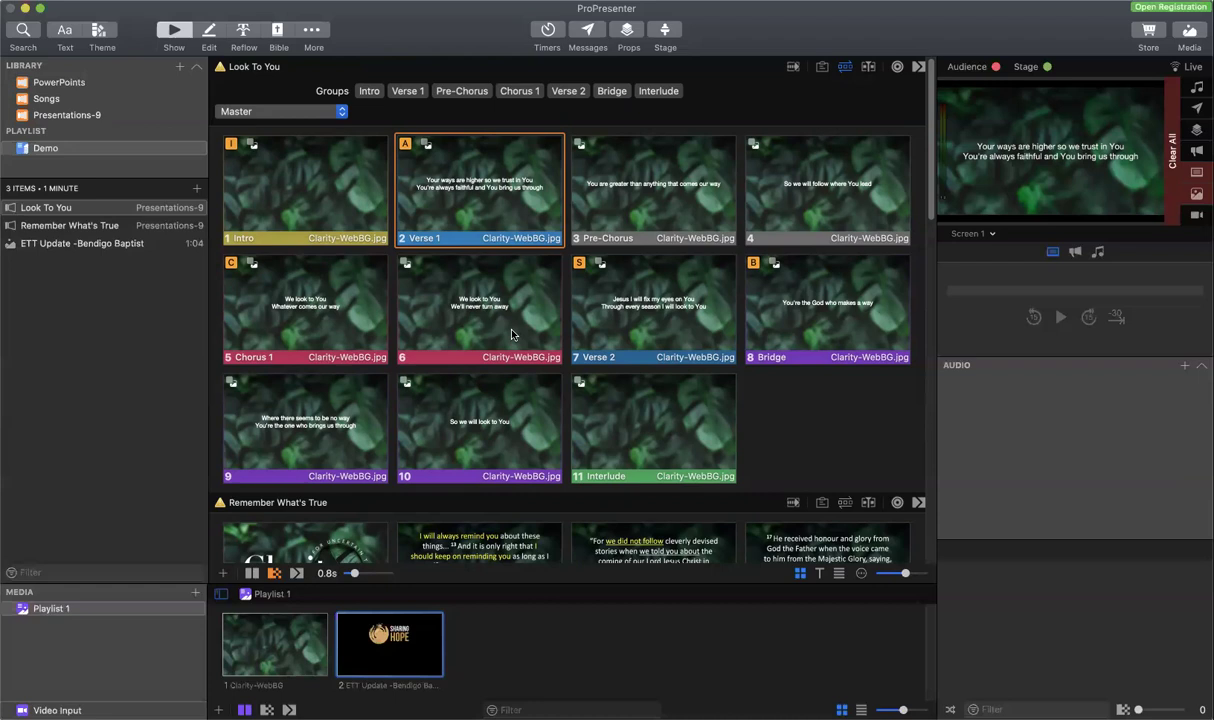
- Present the first four slides of Remember What's True live in sequence and return to its Clarity title slide
{"action": "scroll", "coordinate": [511, 334], "scroll_direction": "down", "scroll_amount": 3}
{"action": "scroll", "coordinate": [511, 334], "scroll_direction": "down", "scroll_amount": 4}
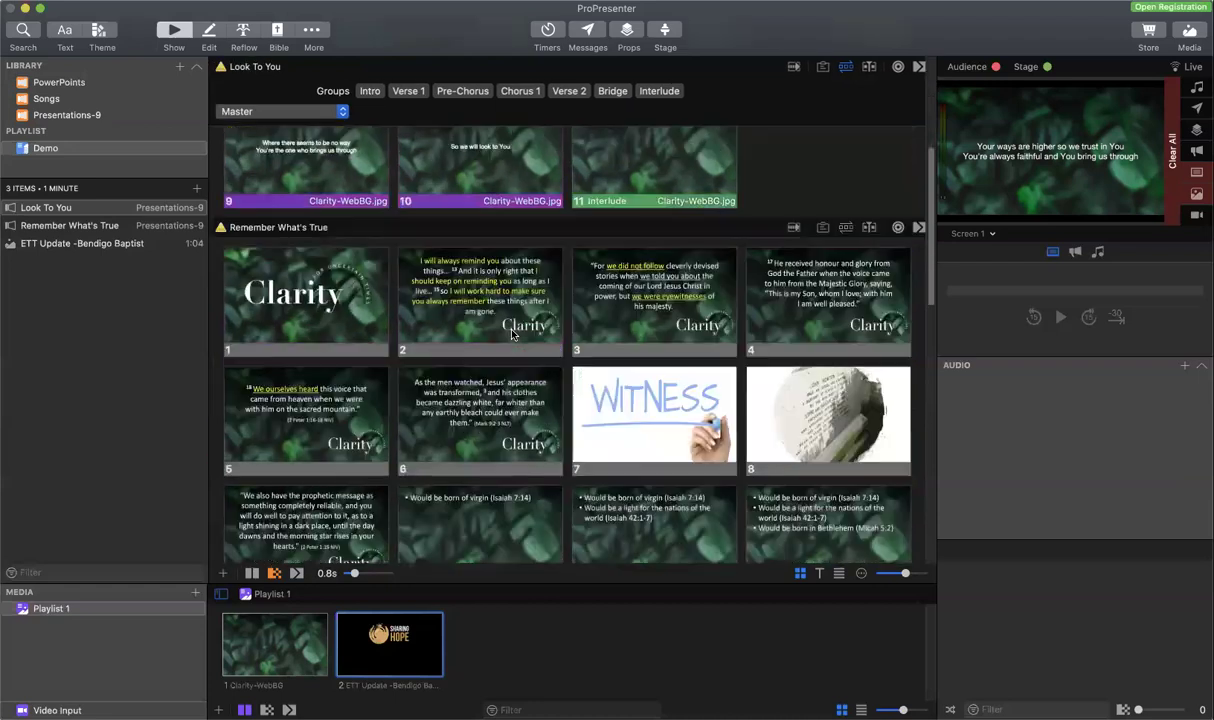
{"action": "scroll", "coordinate": [328, 262], "scroll_direction": "down", "scroll_amount": 2}
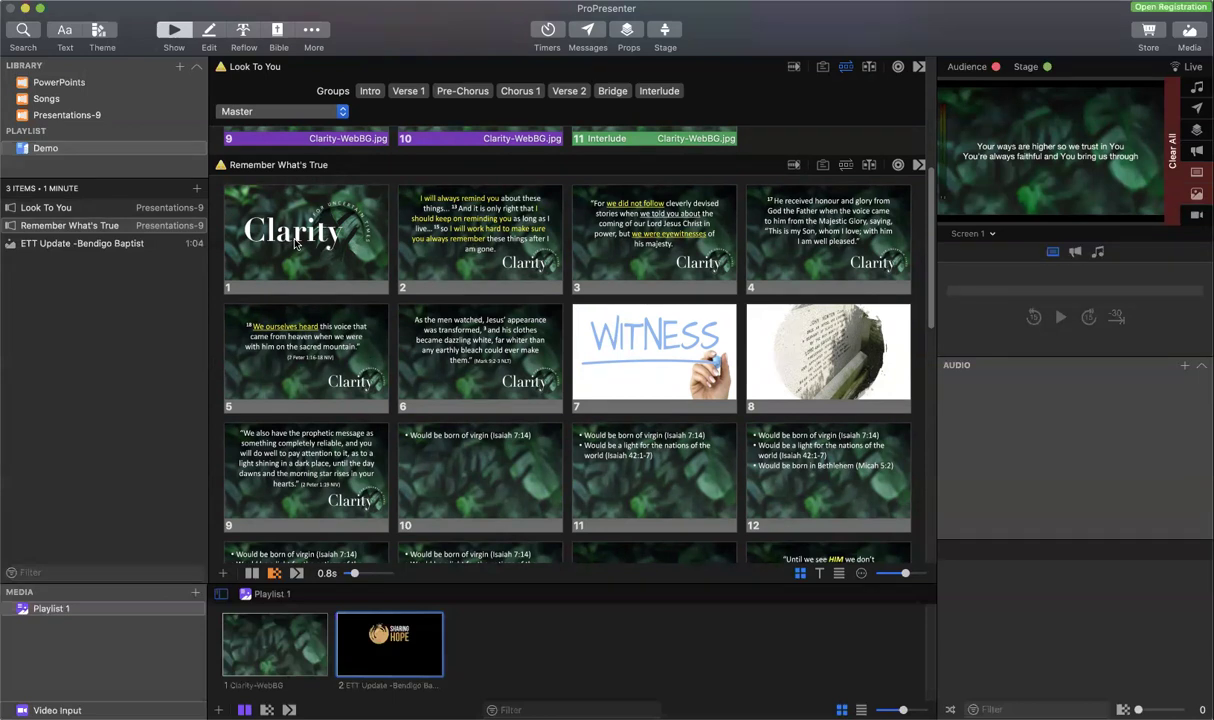
{"action": "key", "text": "Right"}
{"action": "key", "text": "Right"}
{"action": "key", "text": "Right"}
{"action": "key", "text": "Right"}
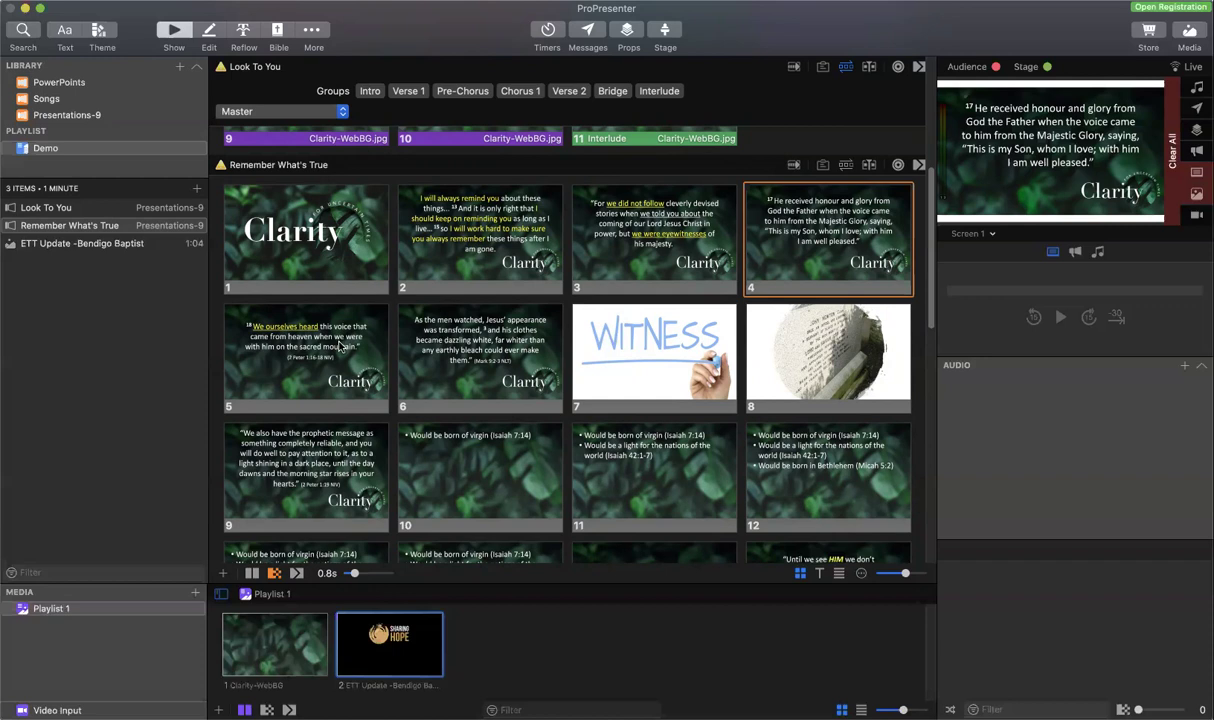
{"action": "left_click", "coordinate": [308, 232]}
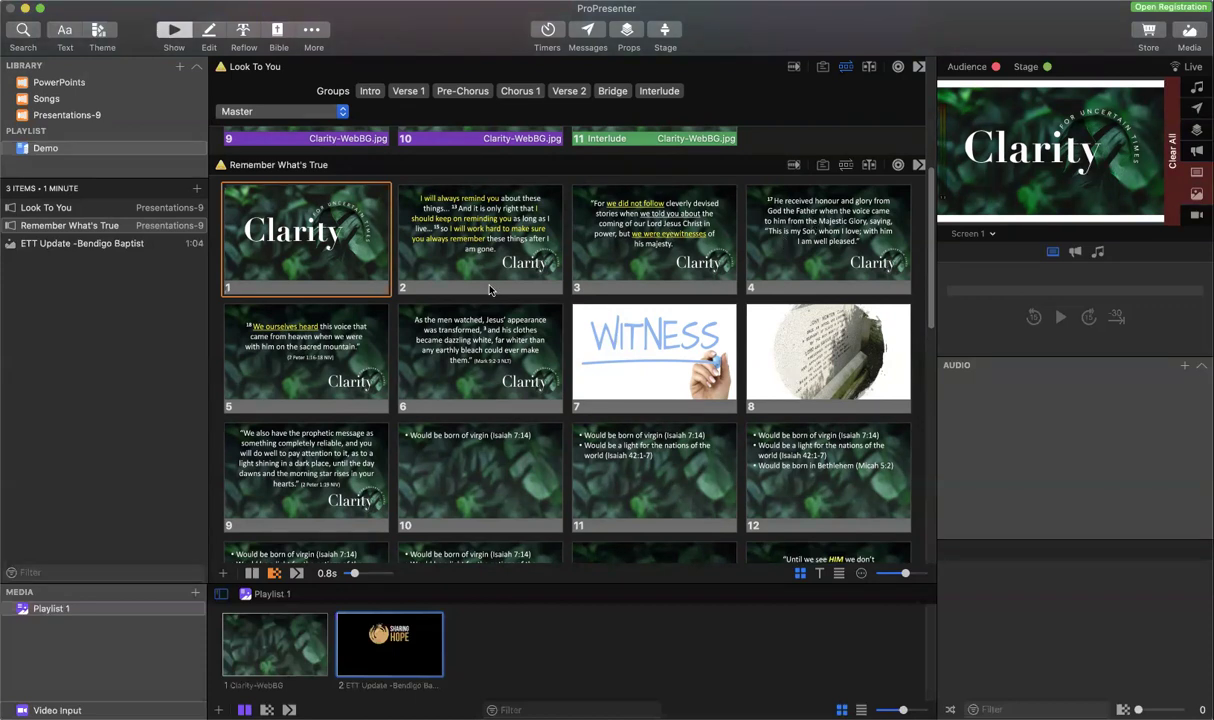
- Play the ETT Update -Bendigo Baptist video from the playlist live and clear all layers from the output
{"action": "scroll", "coordinate": [489, 289], "scroll_direction": "down", "scroll_amount": 2}
{"action": "scroll", "coordinate": [489, 289], "scroll_direction": "down", "scroll_amount": 3}
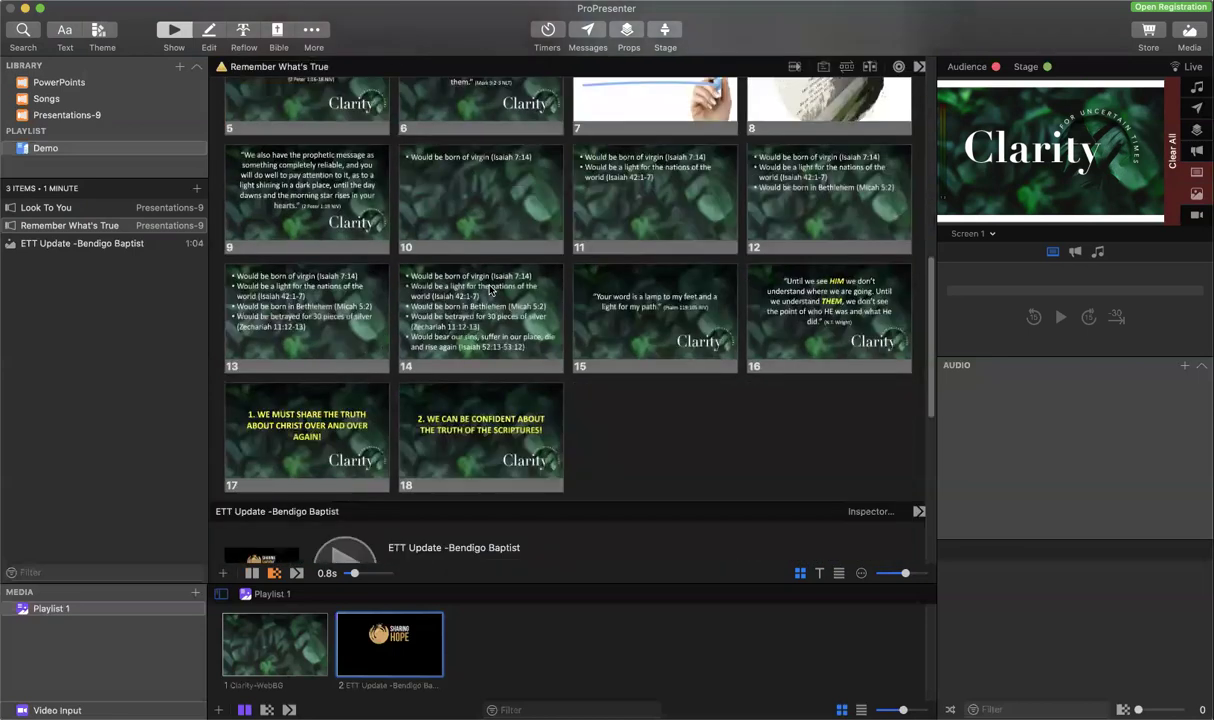
{"action": "scroll", "coordinate": [490, 290], "scroll_direction": "down", "scroll_amount": 3}
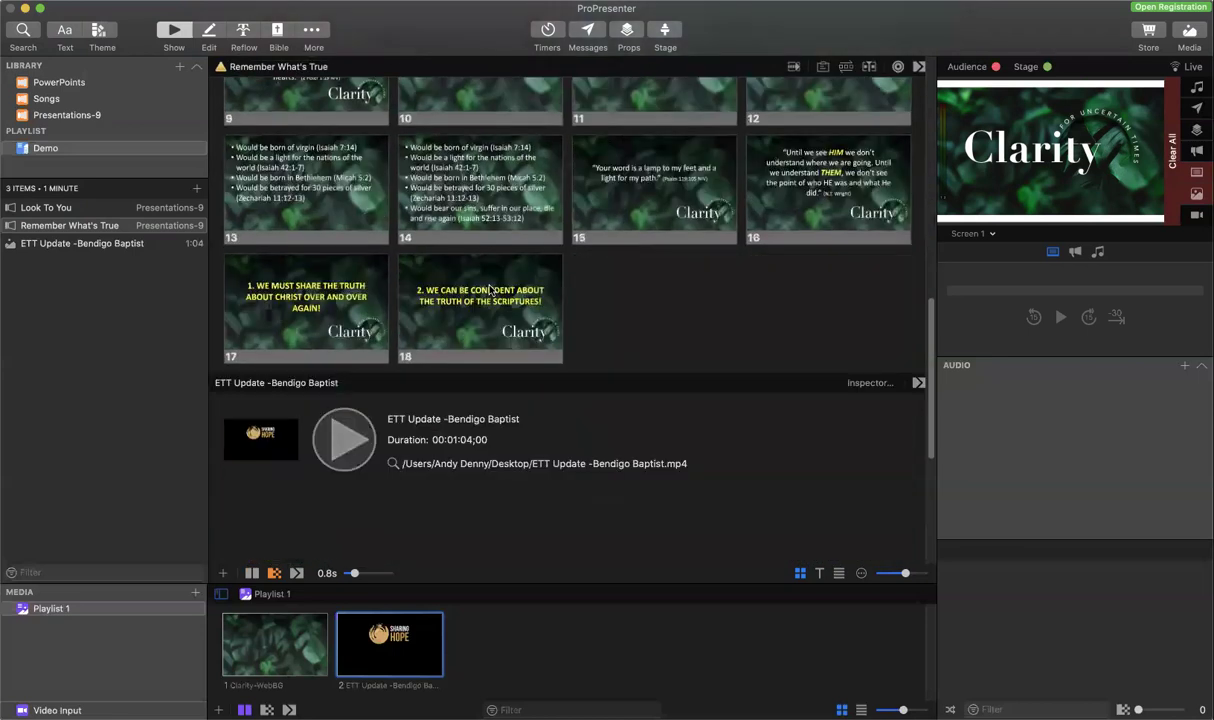
{"action": "scroll", "coordinate": [489, 289], "scroll_direction": "down", "scroll_amount": 4}
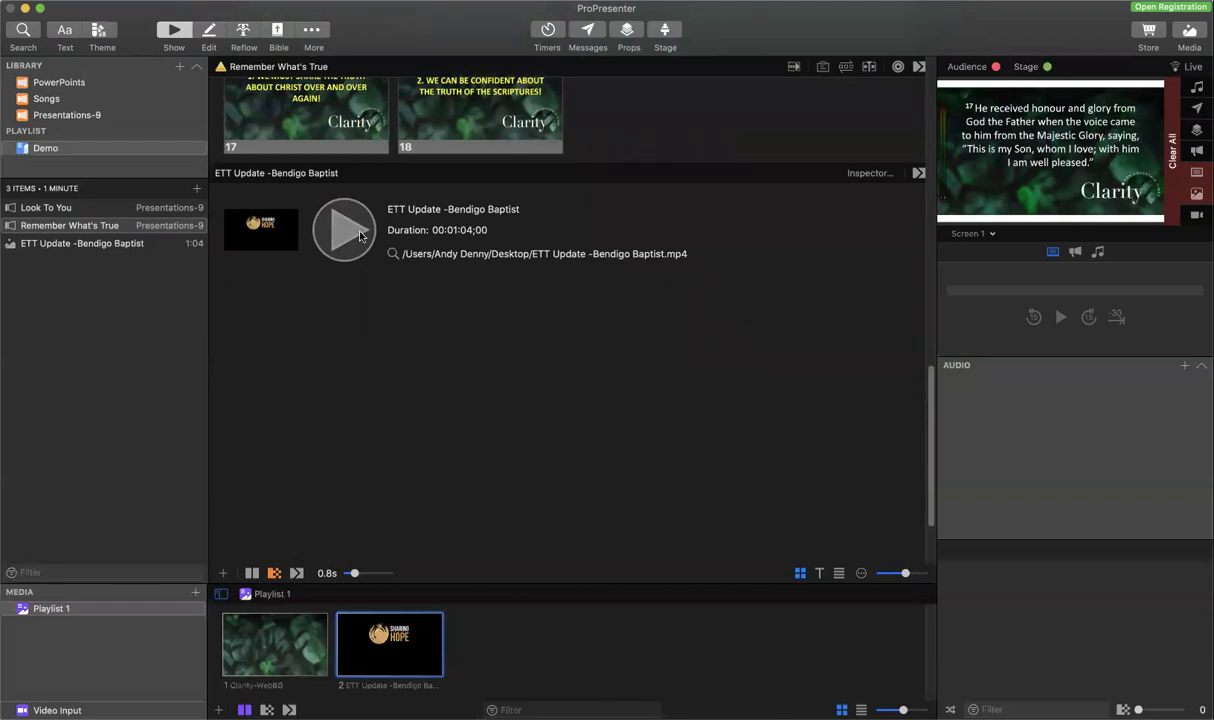
{"action": "left_click", "coordinate": [360, 235]}
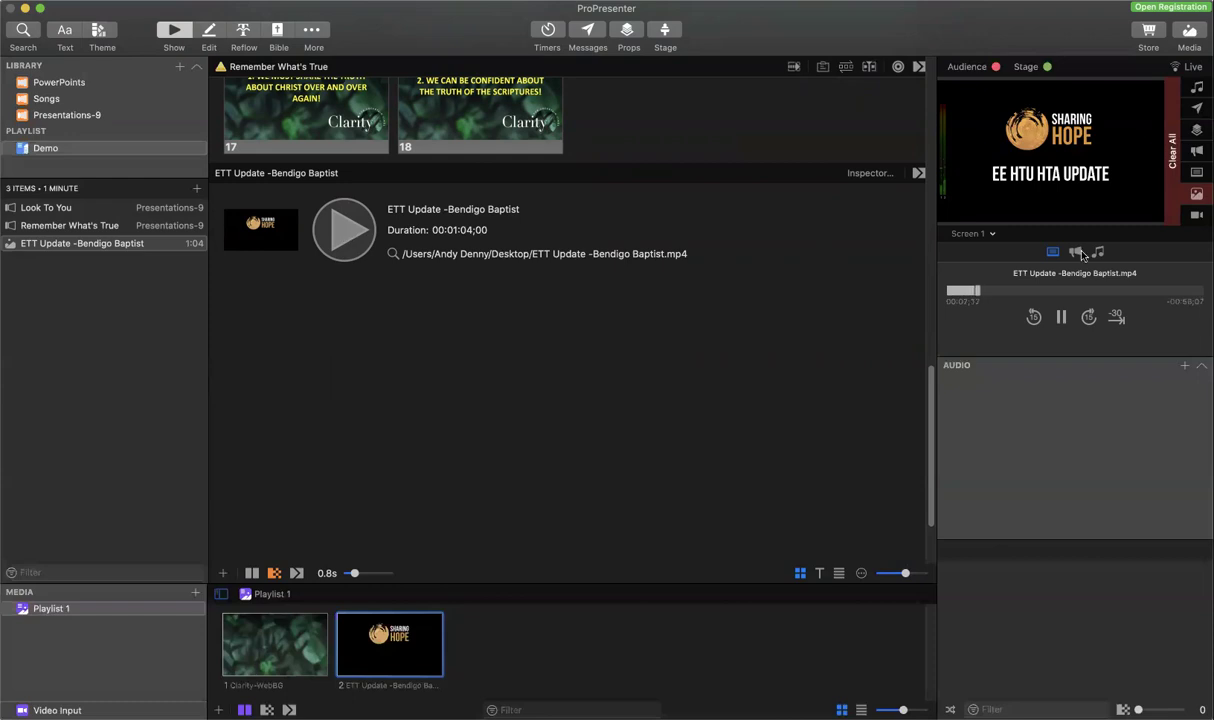
{"action": "left_click", "coordinate": [1172, 165]}
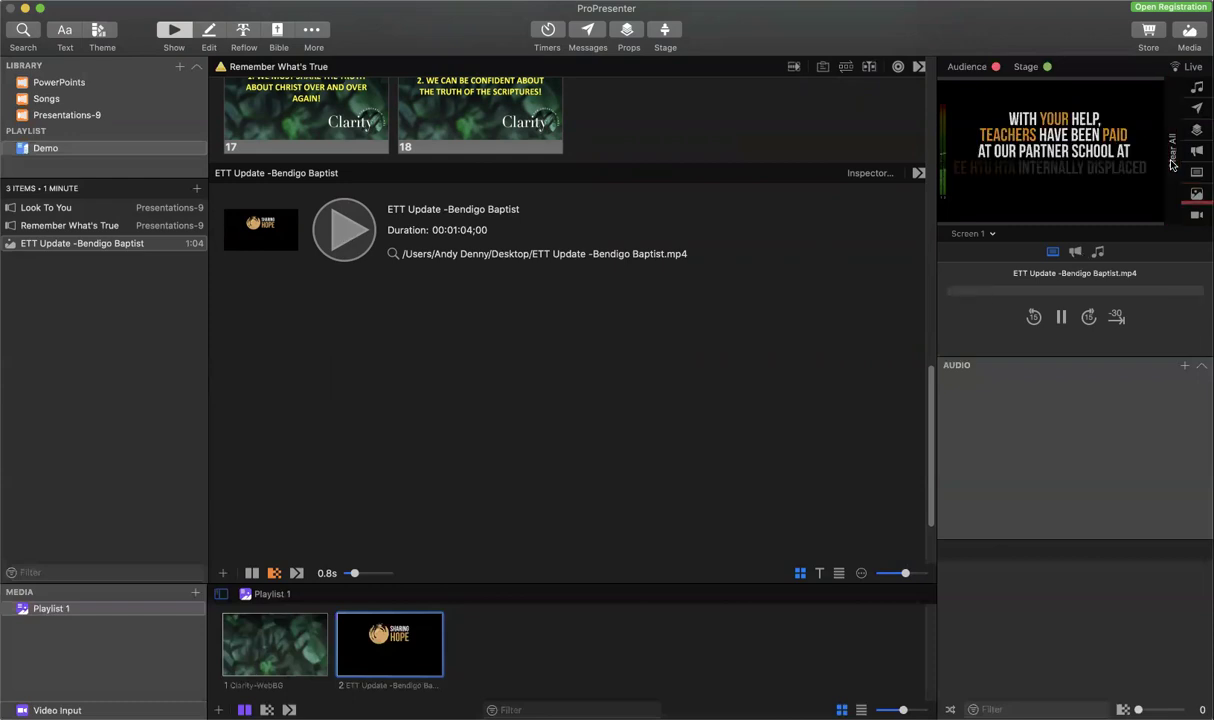
- Play the ETT Update -Bendigo Baptist video live, pause it, scrub close to its end and resume playback
{"action": "left_click", "coordinate": [362, 235]}
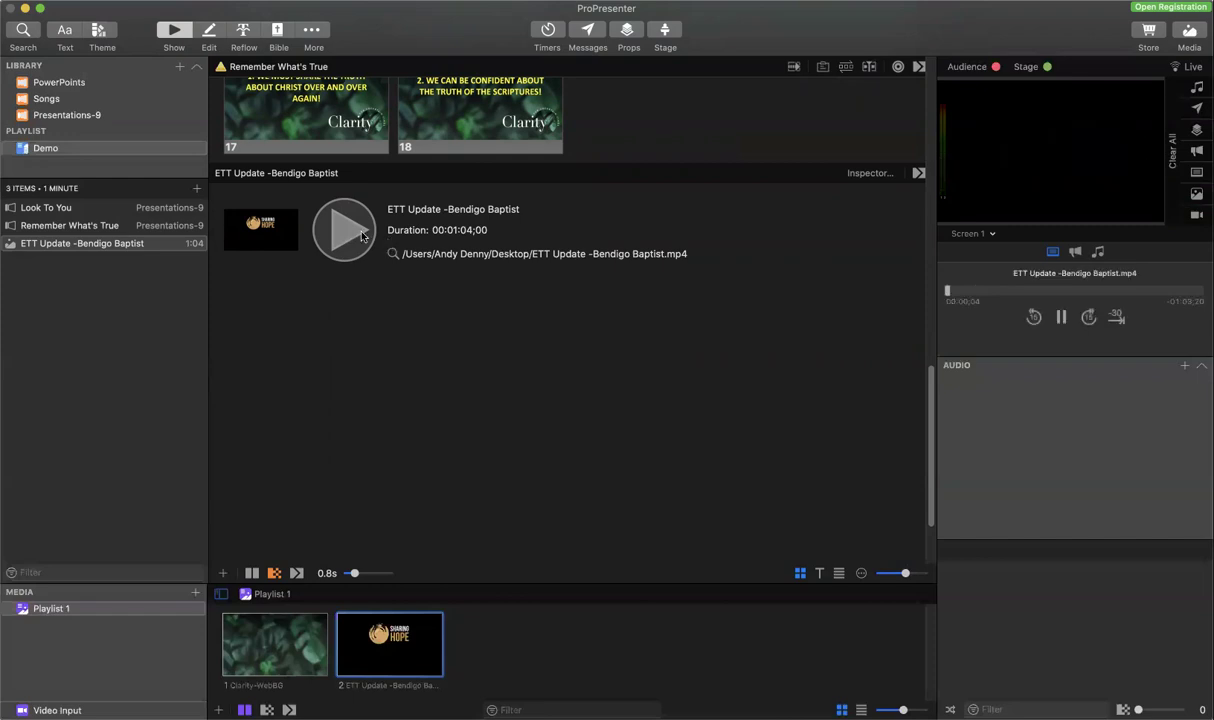
{"action": "left_click", "coordinate": [1062, 318]}
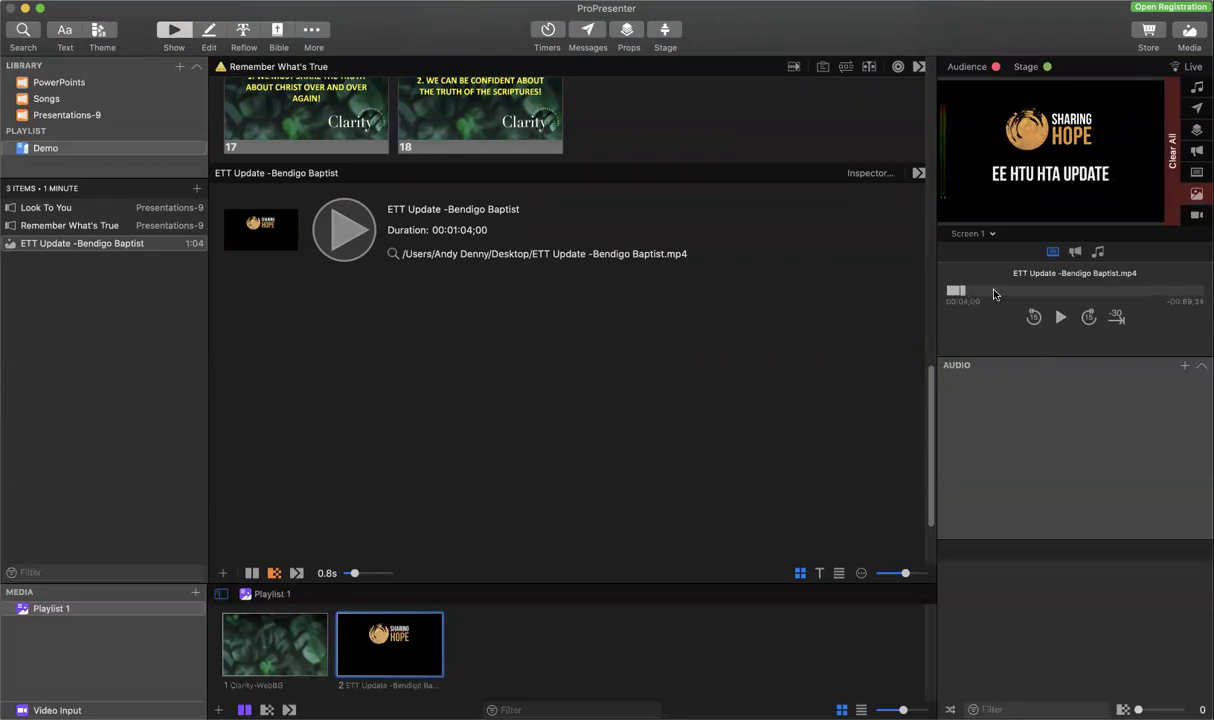
{"action": "left_click_drag", "start_coordinate": [1076, 299], "coordinate": [1183, 297]}
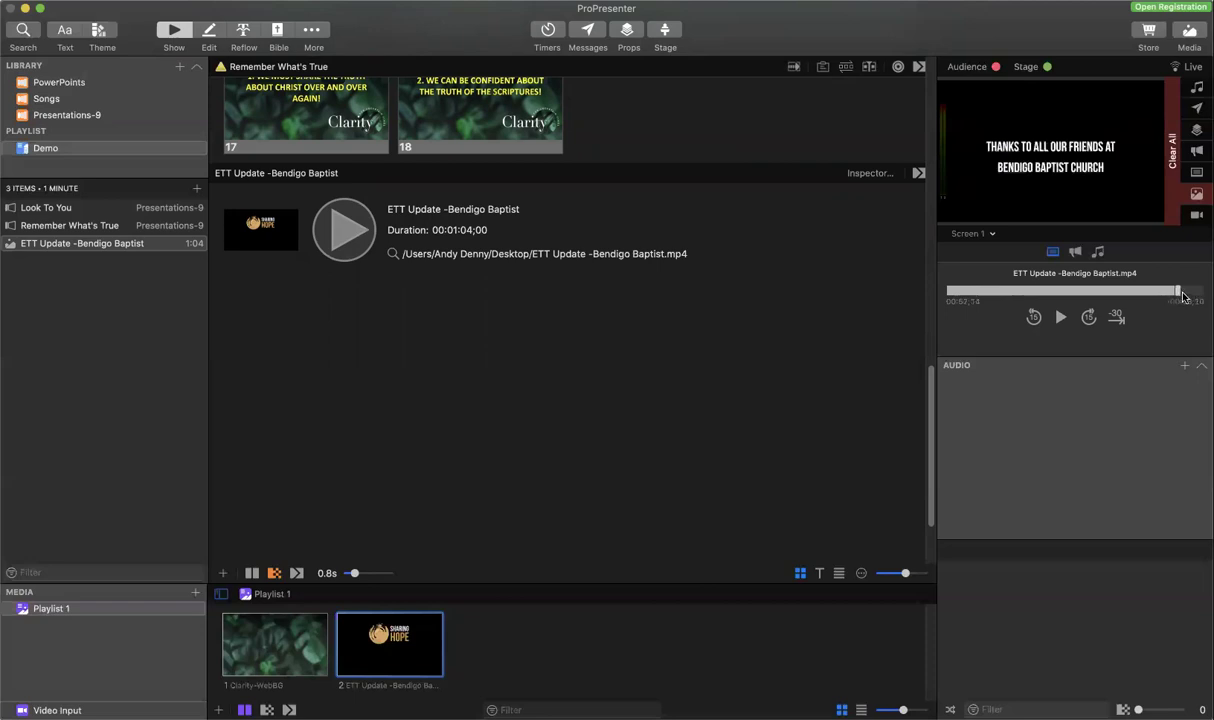
{"action": "left_click", "coordinate": [1062, 318]}
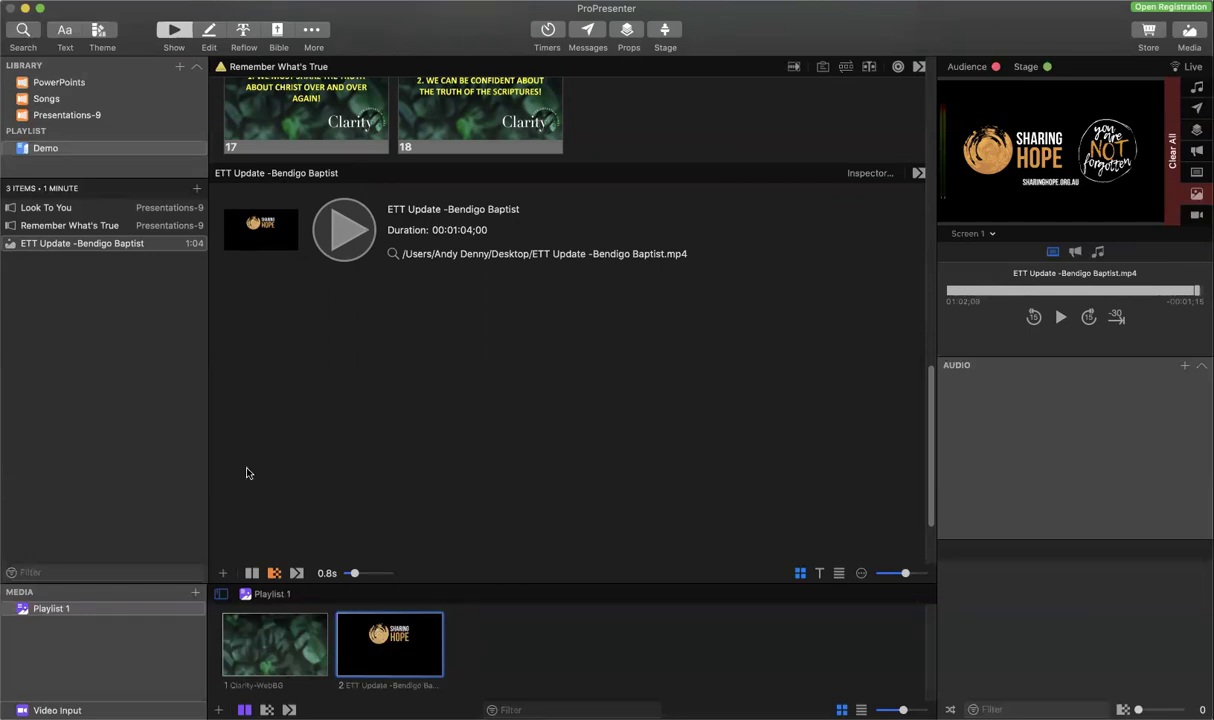
- Add the ETT Update -Bendigo Baptist video from the media bin to the Demo playlist again and delete the duplicate item
{"action": "key", "text": "Right"}
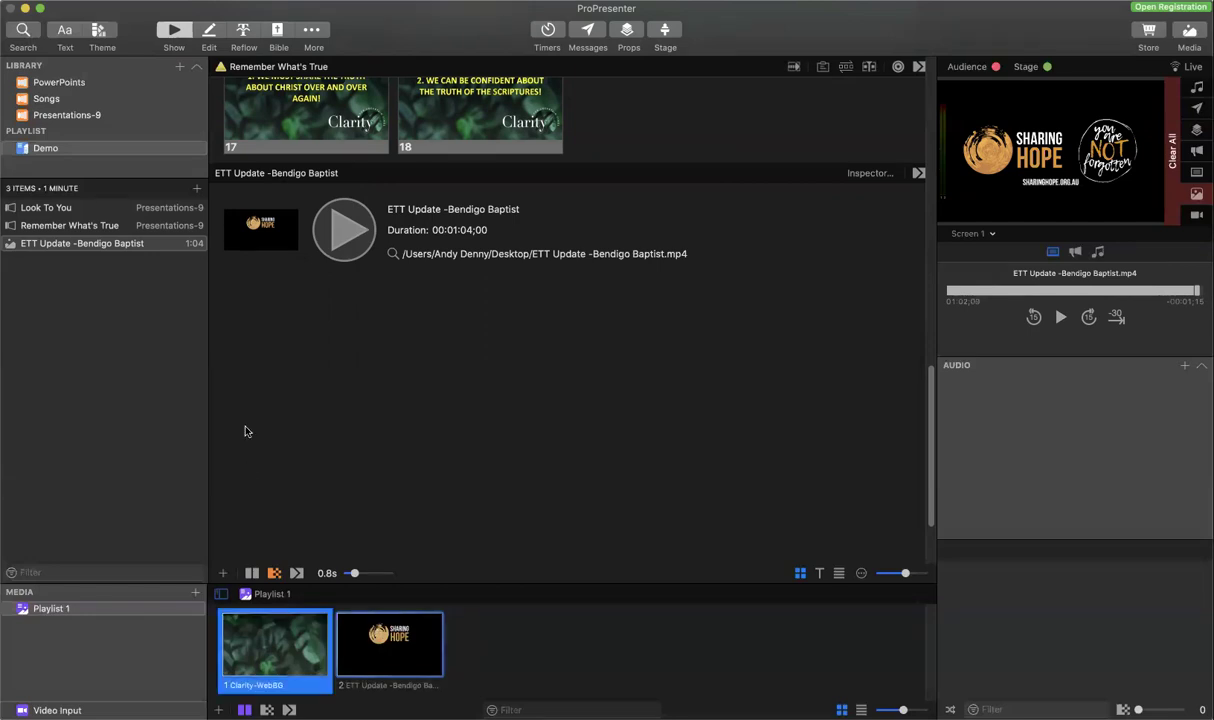
{"action": "left_click", "coordinate": [378, 636], "text": "shift"}
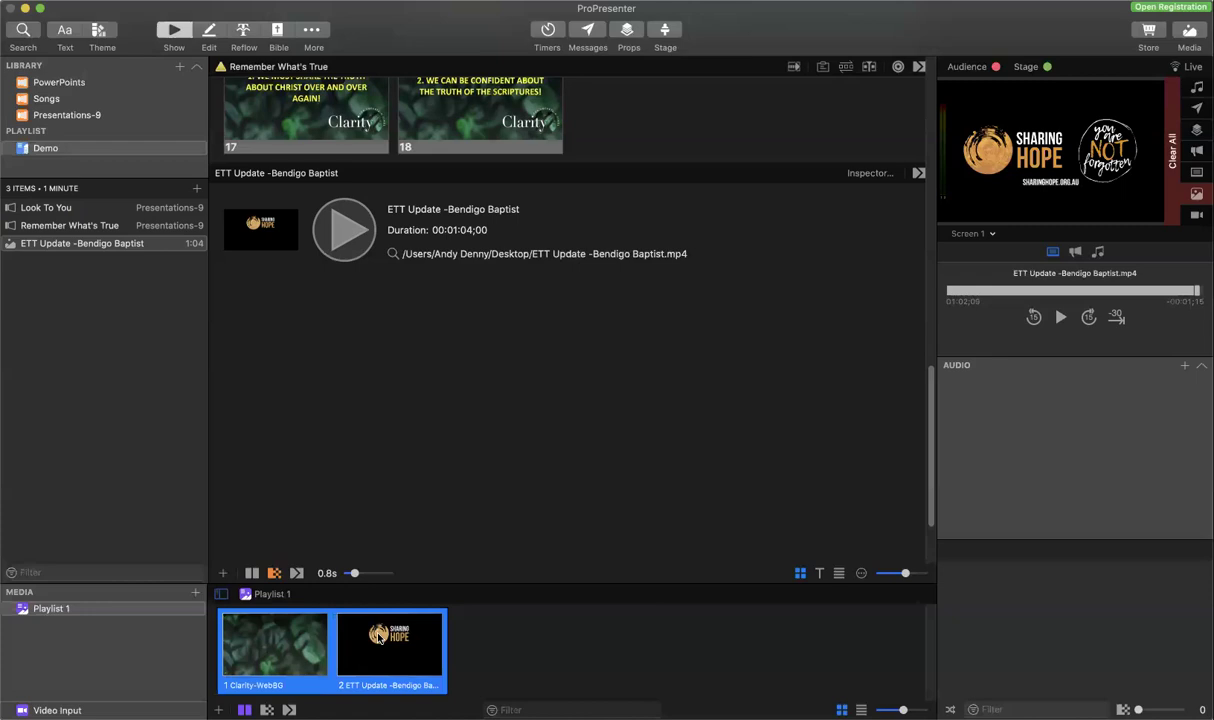
{"action": "left_click", "coordinate": [396, 624]}
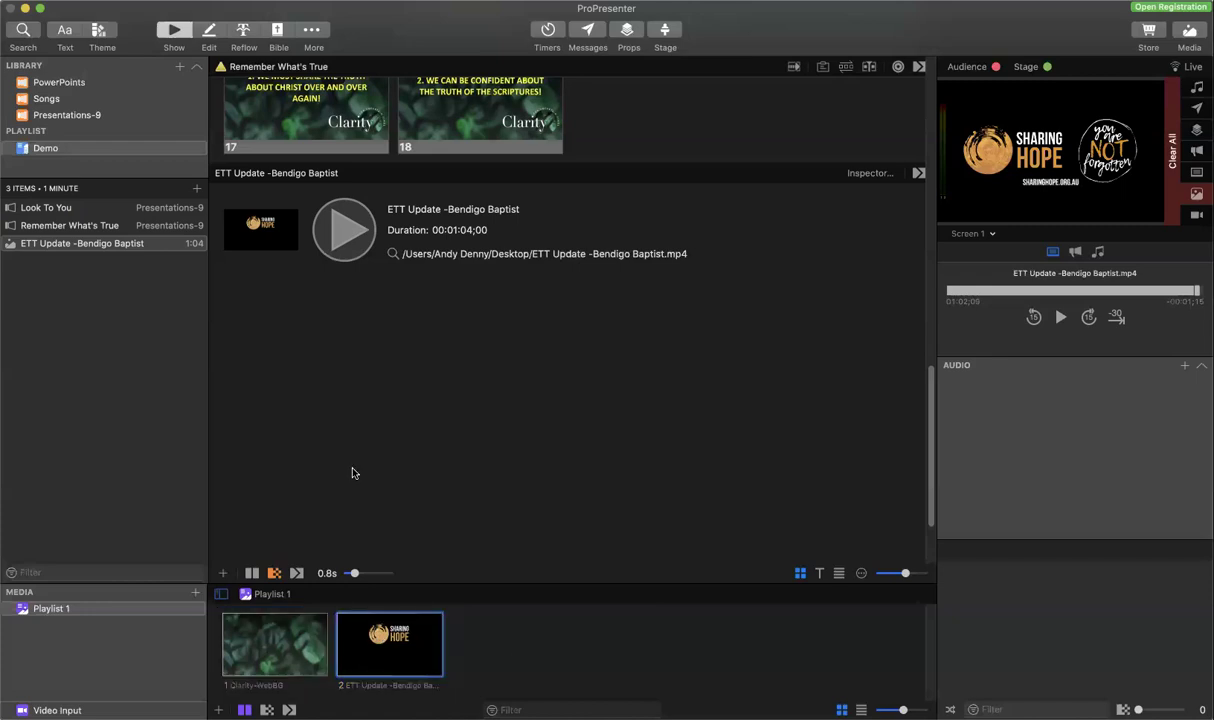
{"action": "left_click_drag", "start_coordinate": [390, 645], "coordinate": [129, 318]}
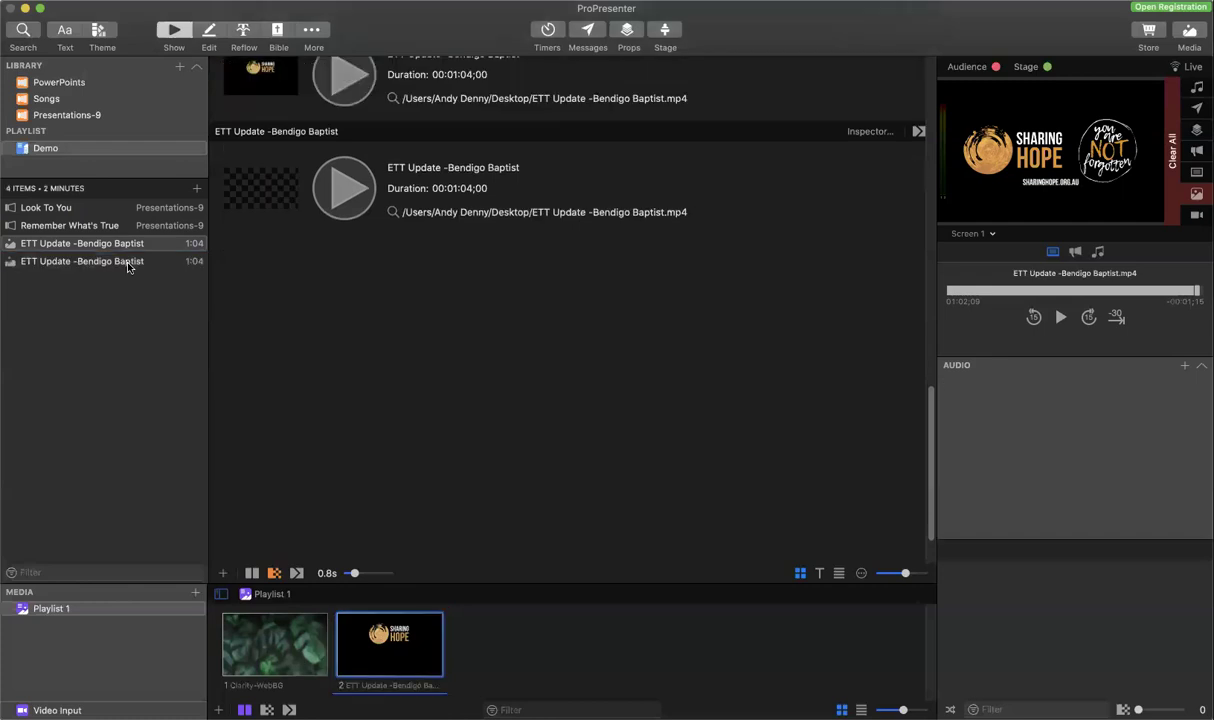
{"action": "left_click", "coordinate": [127, 263]}
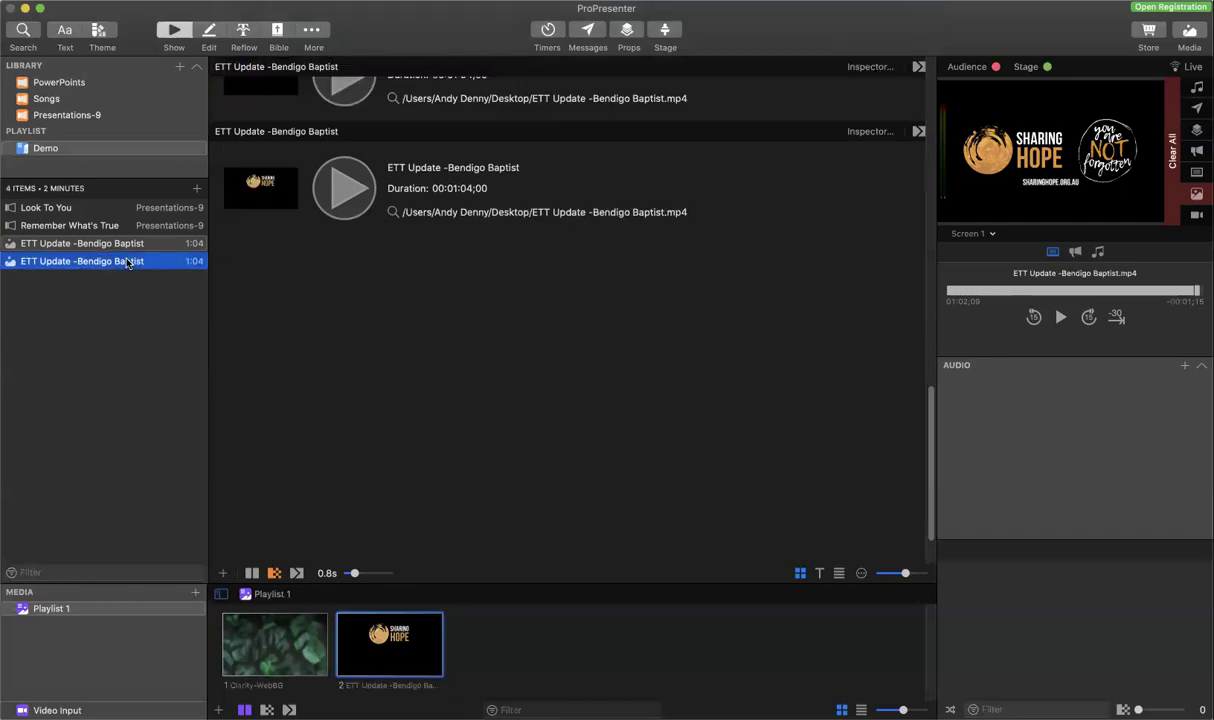
{"action": "key", "text": "Delete"}
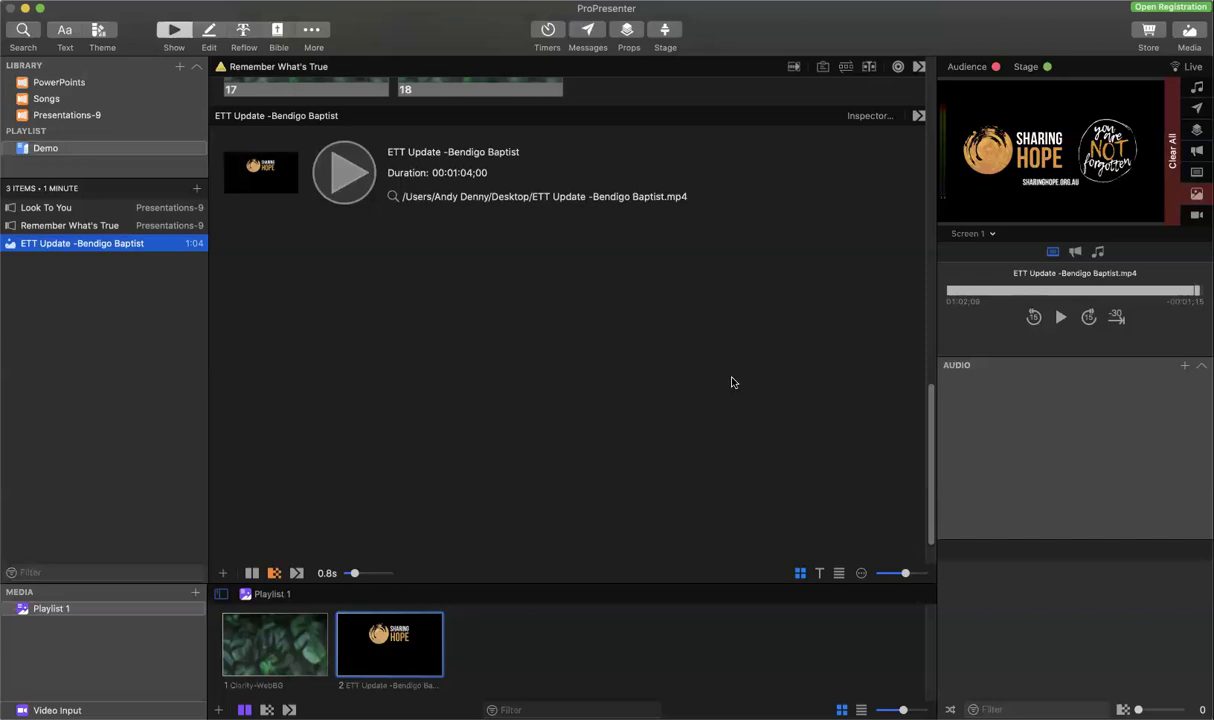
- Hide the media bin and go back to the Look To You slides at the start of the playlist
{"action": "left_click", "coordinate": [1191, 33]}
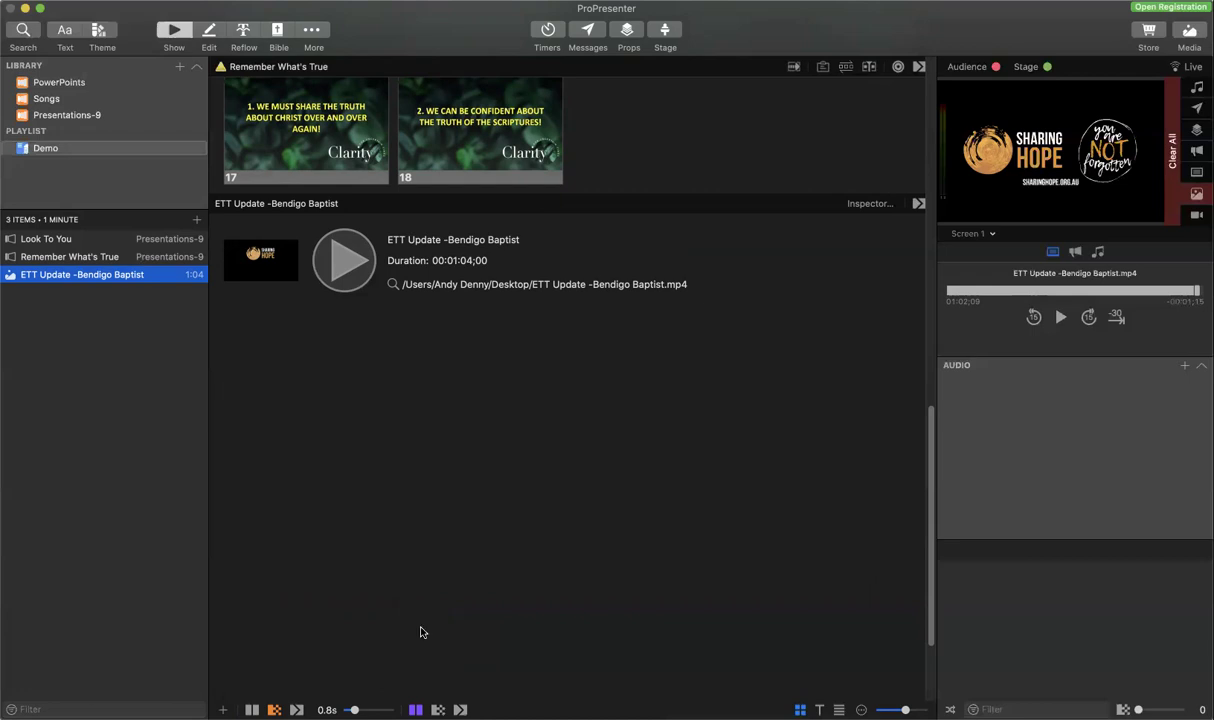
{"action": "scroll", "coordinate": [421, 632], "scroll_direction": "up", "scroll_amount": 5}
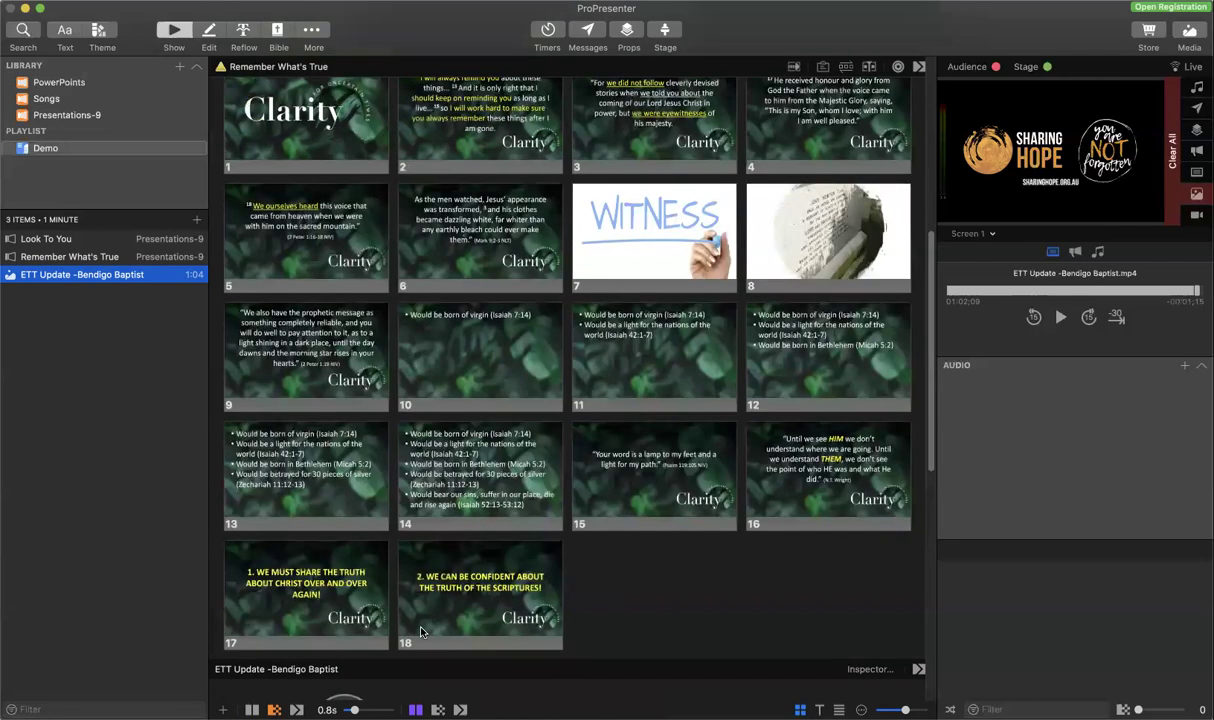
{"action": "scroll", "coordinate": [543, 334], "scroll_direction": "up", "scroll_amount": 5}
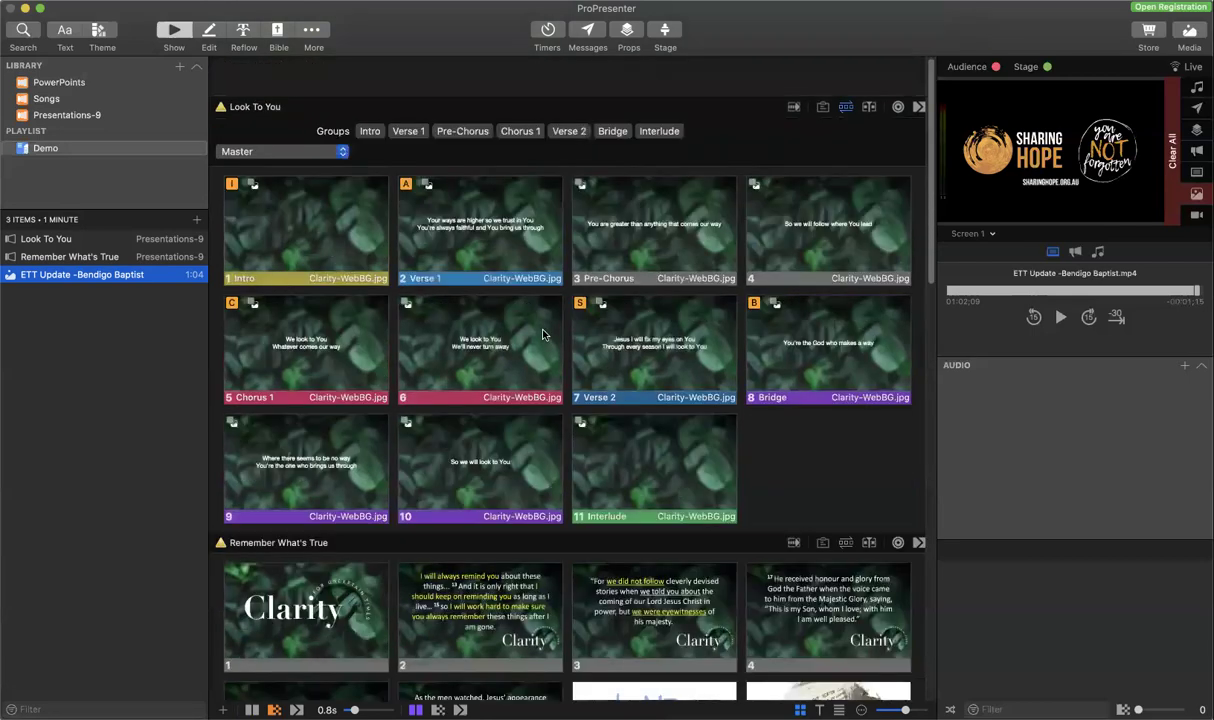
{"action": "scroll", "coordinate": [600, 350], "scroll_direction": "down", "scroll_amount": 1}
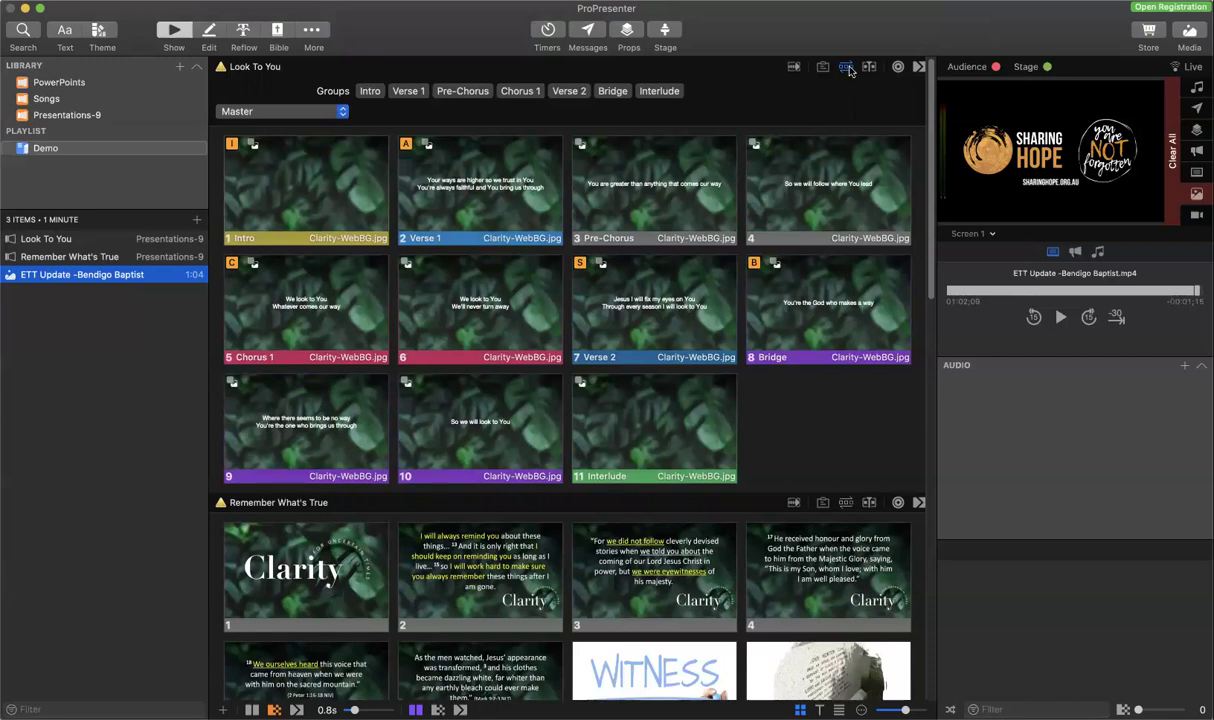
{"action": "scroll", "coordinate": [849, 69], "scroll_direction": "down", "scroll_amount": 2}
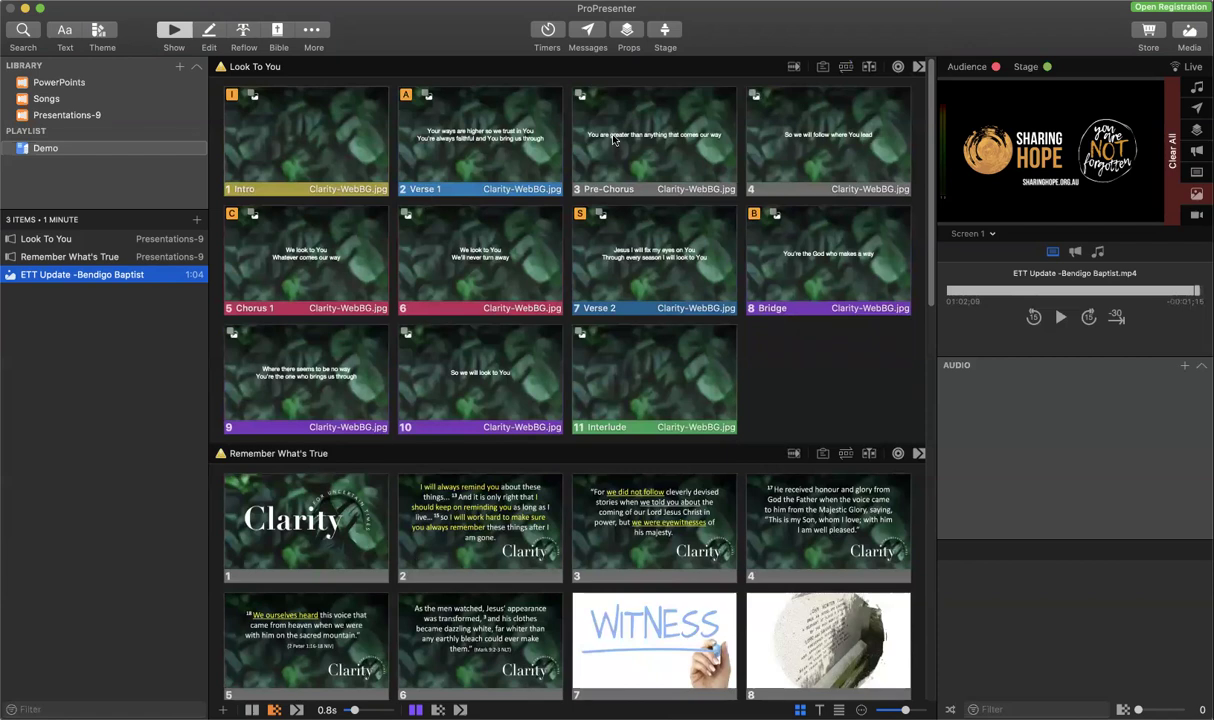
- Show the arrangement controls for Look To You and apply the BBC Default arrangement
{"action": "left_click", "coordinate": [849, 69]}
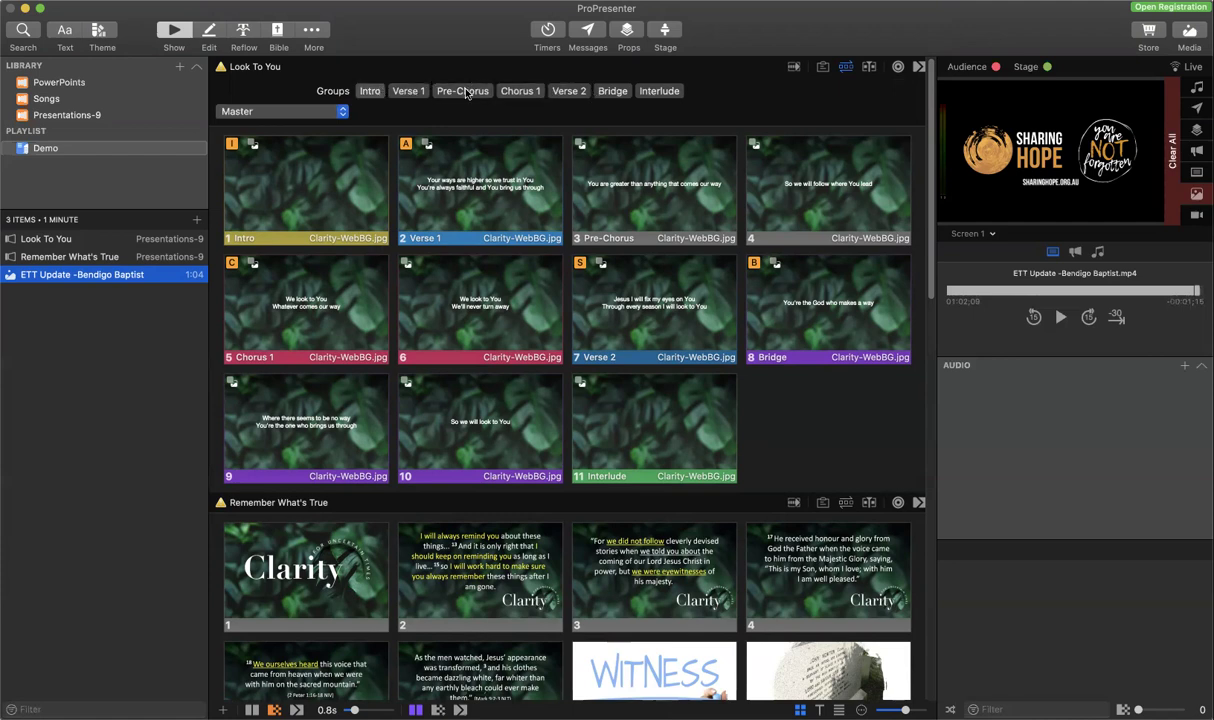
{"action": "left_click", "coordinate": [317, 113]}
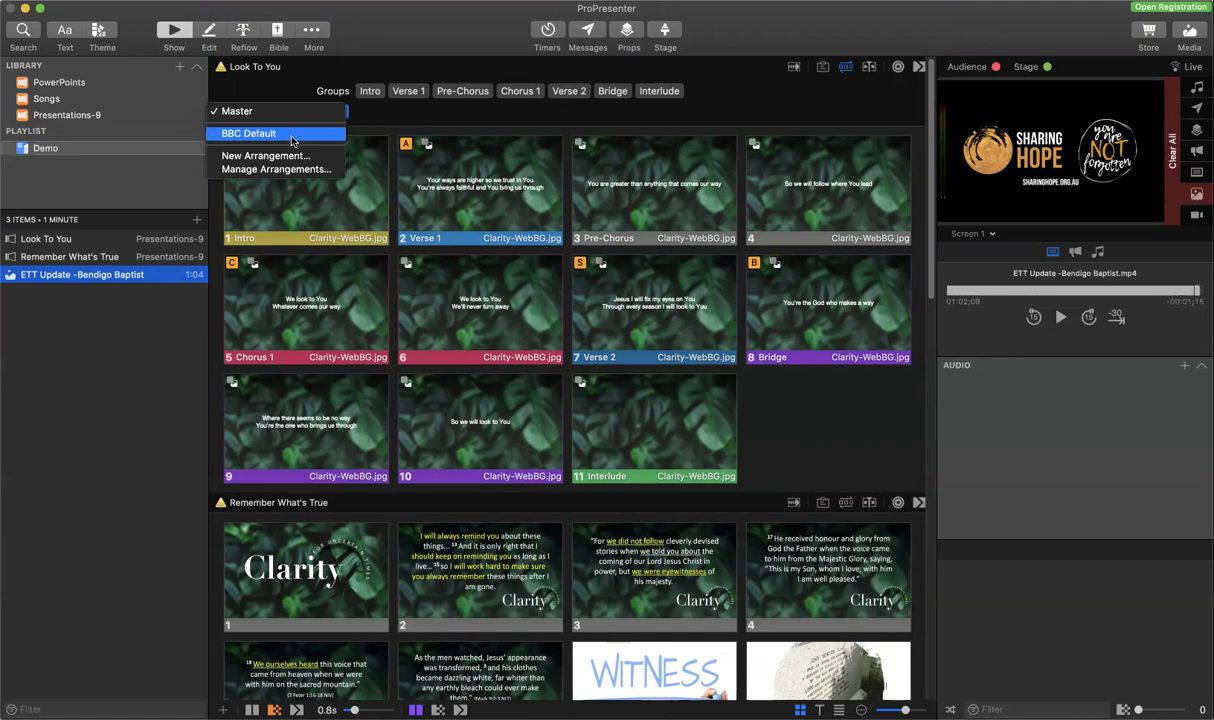
{"action": "left_click", "coordinate": [292, 137]}
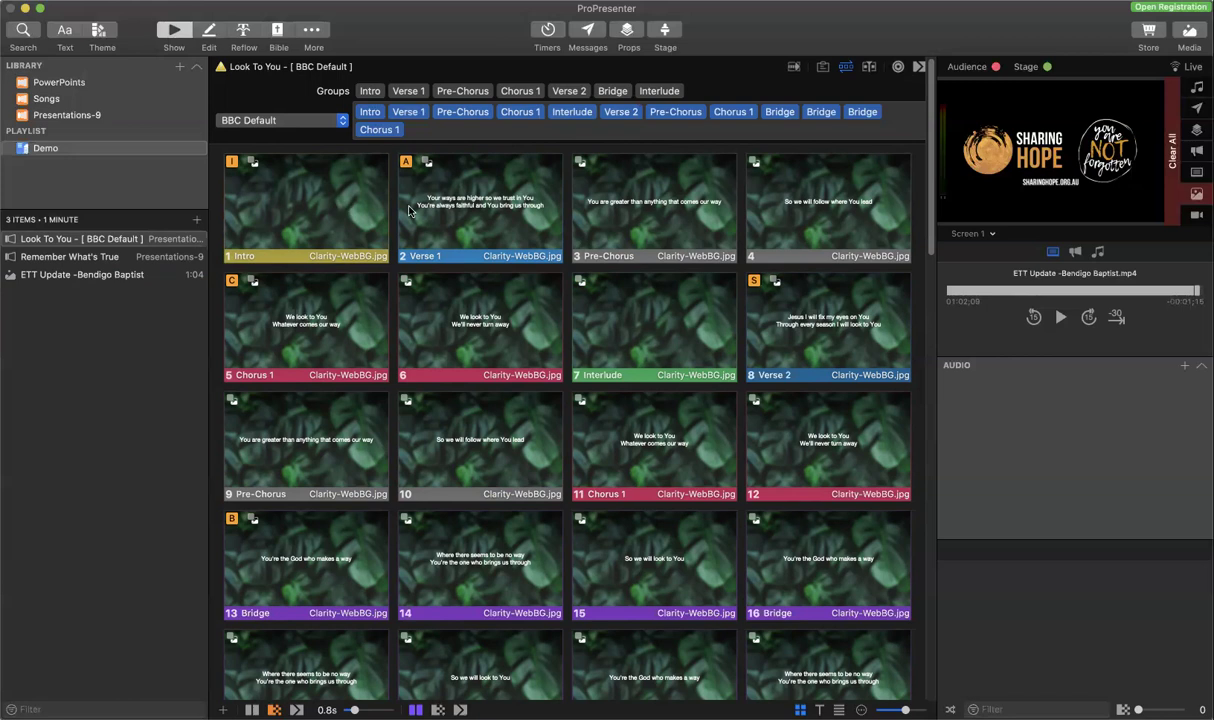
- Look through the slides of the BBC Default arrangement and send Intro and Verse 1 live in sequence
{"action": "left_click", "coordinate": [799, 270]}
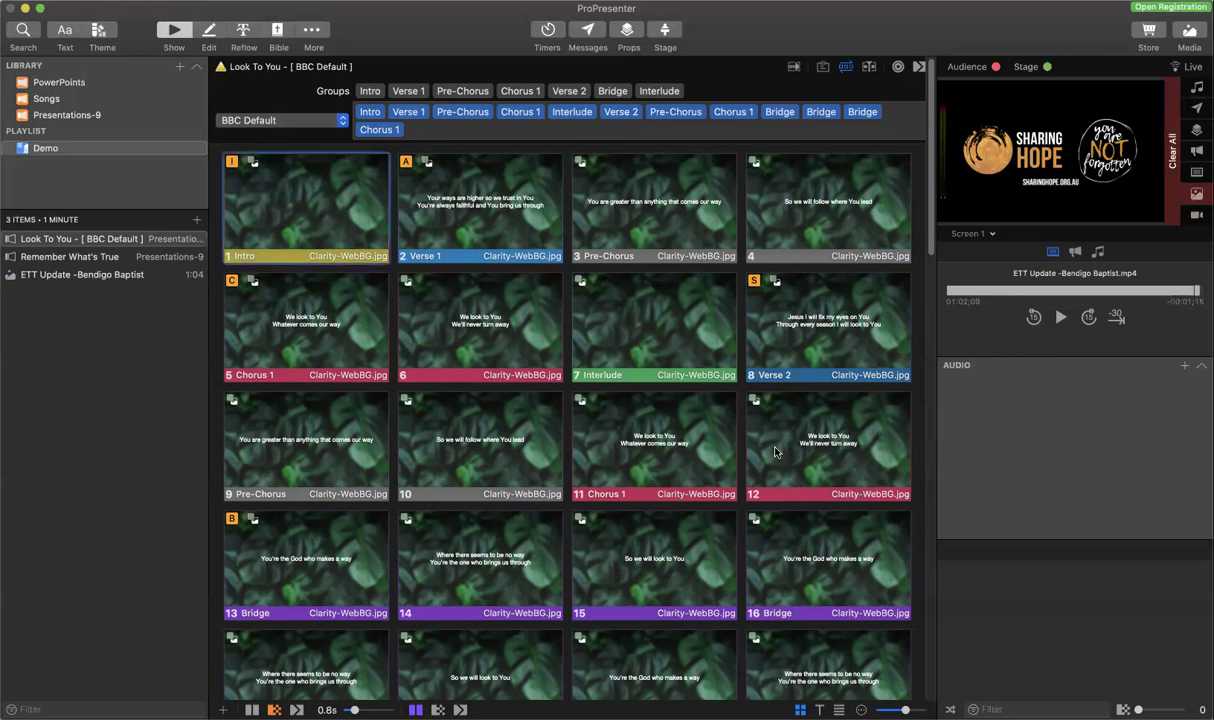
{"action": "scroll", "coordinate": [776, 452], "scroll_direction": "down", "scroll_amount": 3}
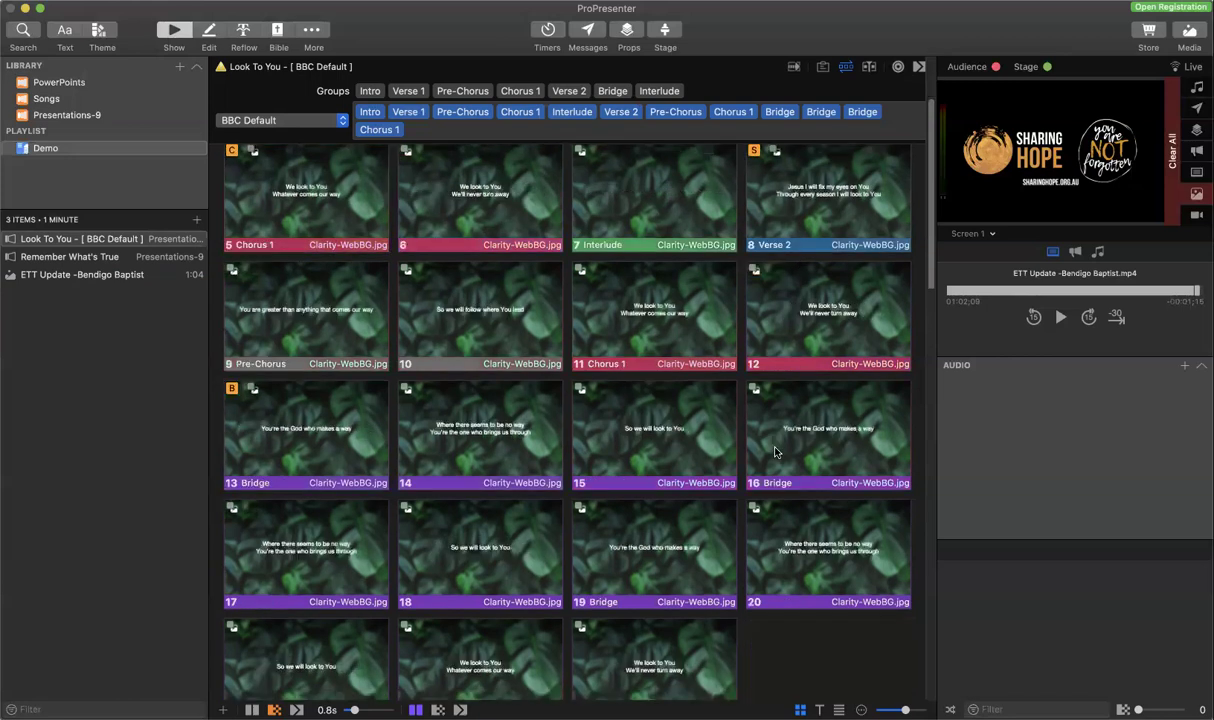
{"action": "scroll", "coordinate": [776, 452], "scroll_direction": "down", "scroll_amount": 1}
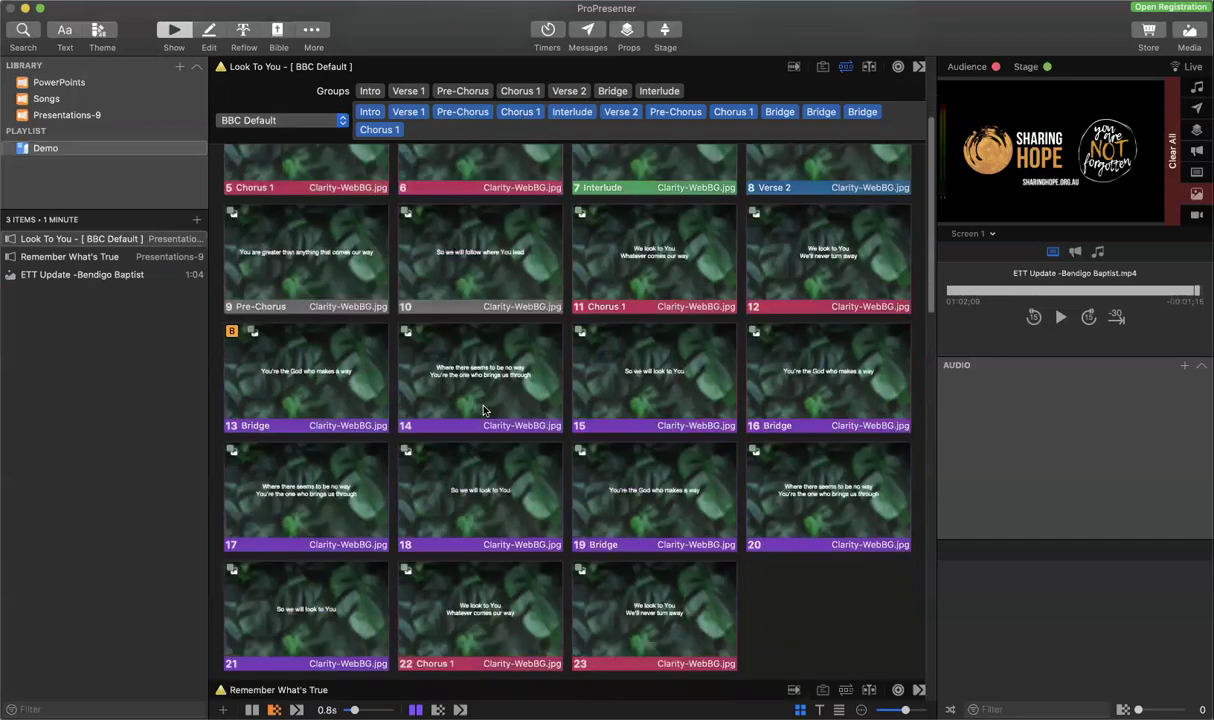
{"action": "scroll", "coordinate": [483, 410], "scroll_direction": "down", "scroll_amount": 1}
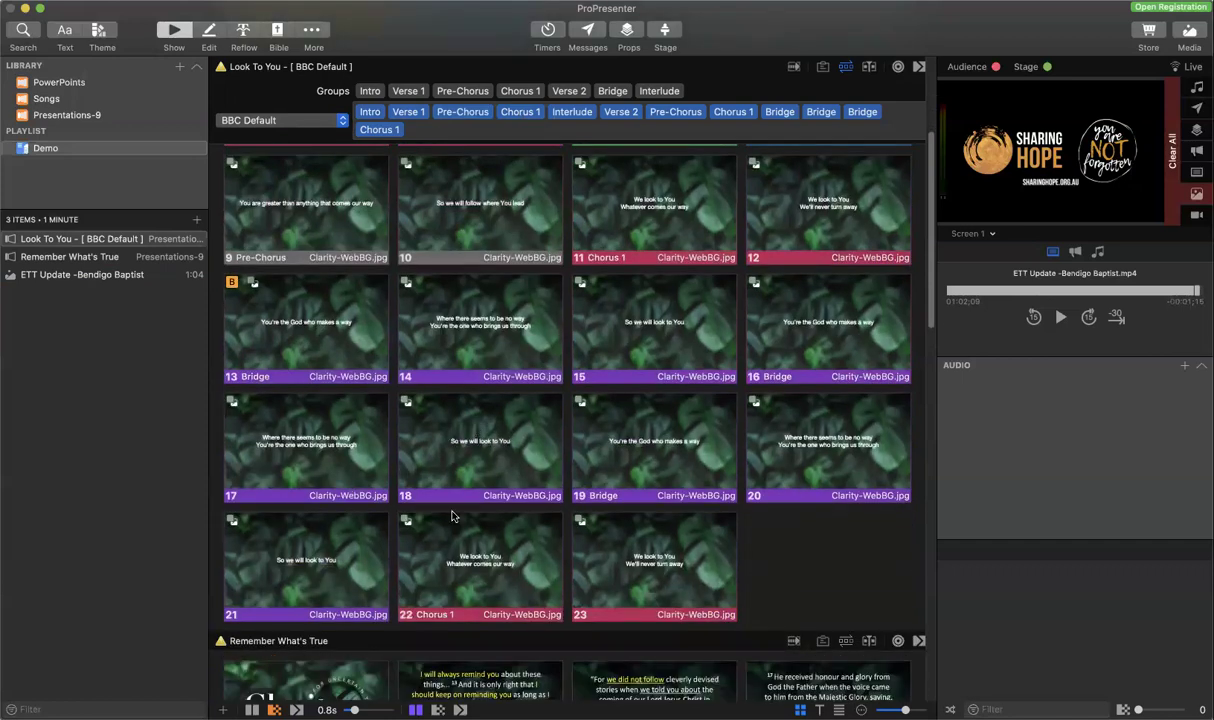
{"action": "key", "text": "Right"}
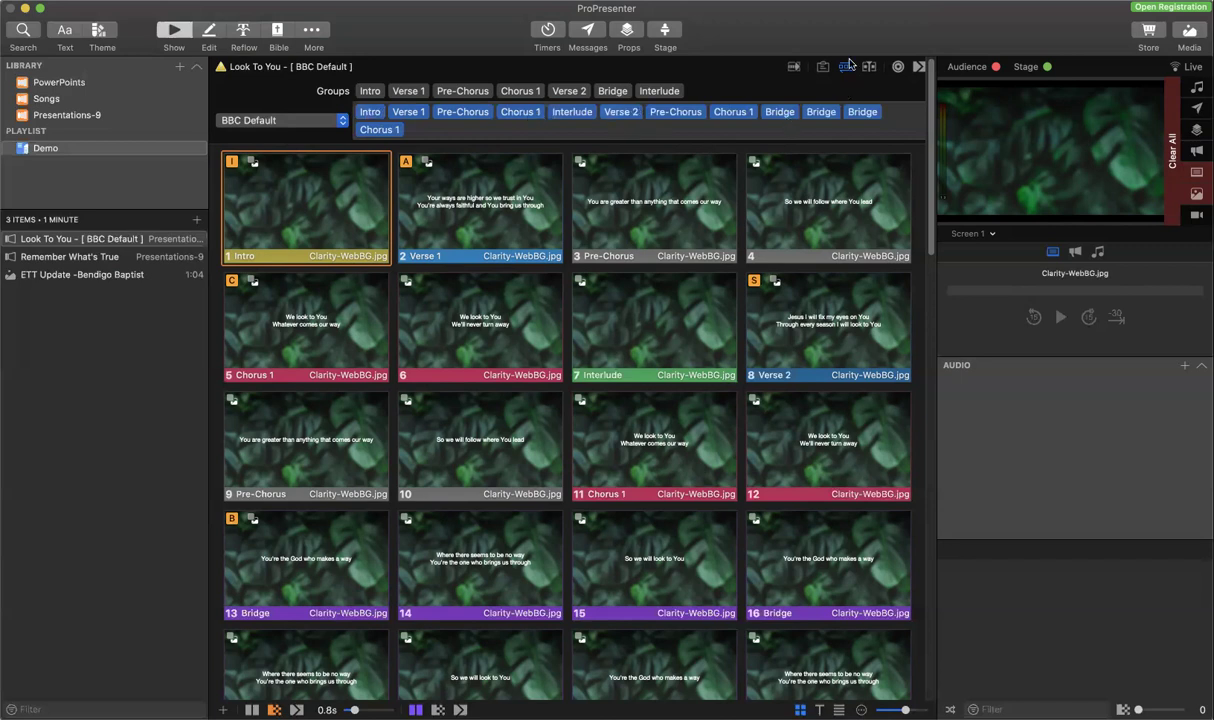
{"action": "key", "text": "Right"}
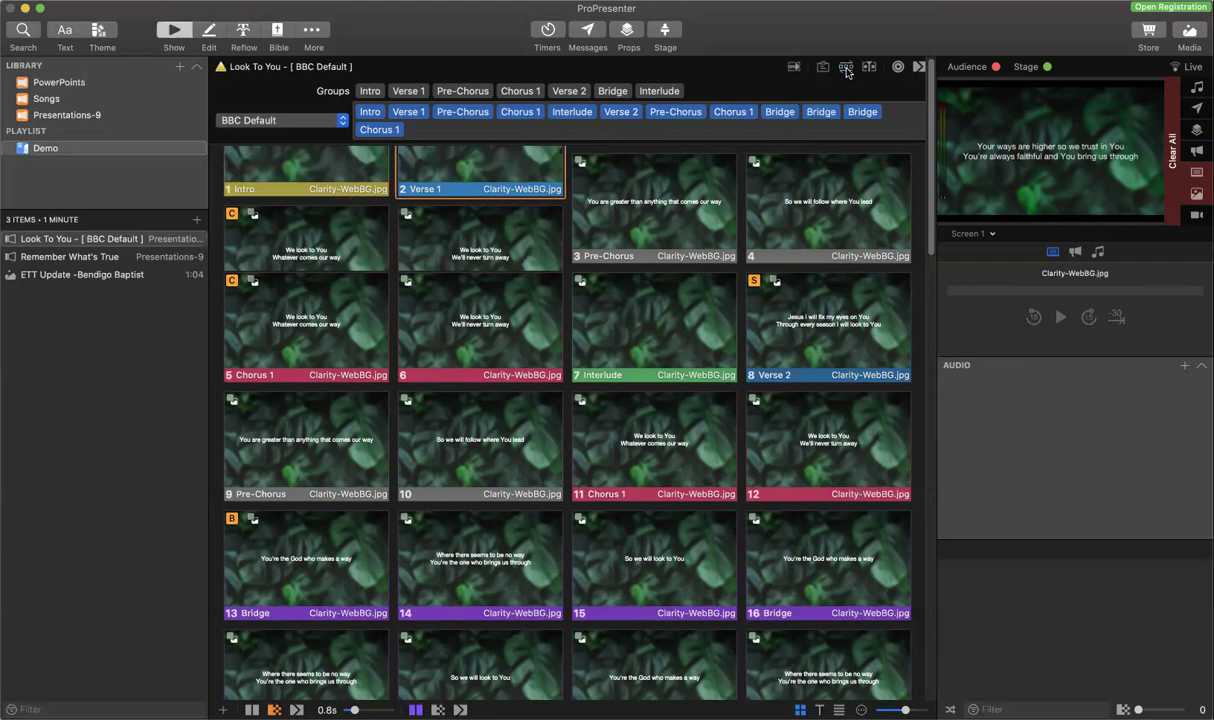
- Try a second Chorus 1 before the Interlude in the BBC Default arrangement of Look To You and remove it again
{"action": "left_click", "coordinate": [846, 66]}
{"action": "left_click", "coordinate": [846, 68]}
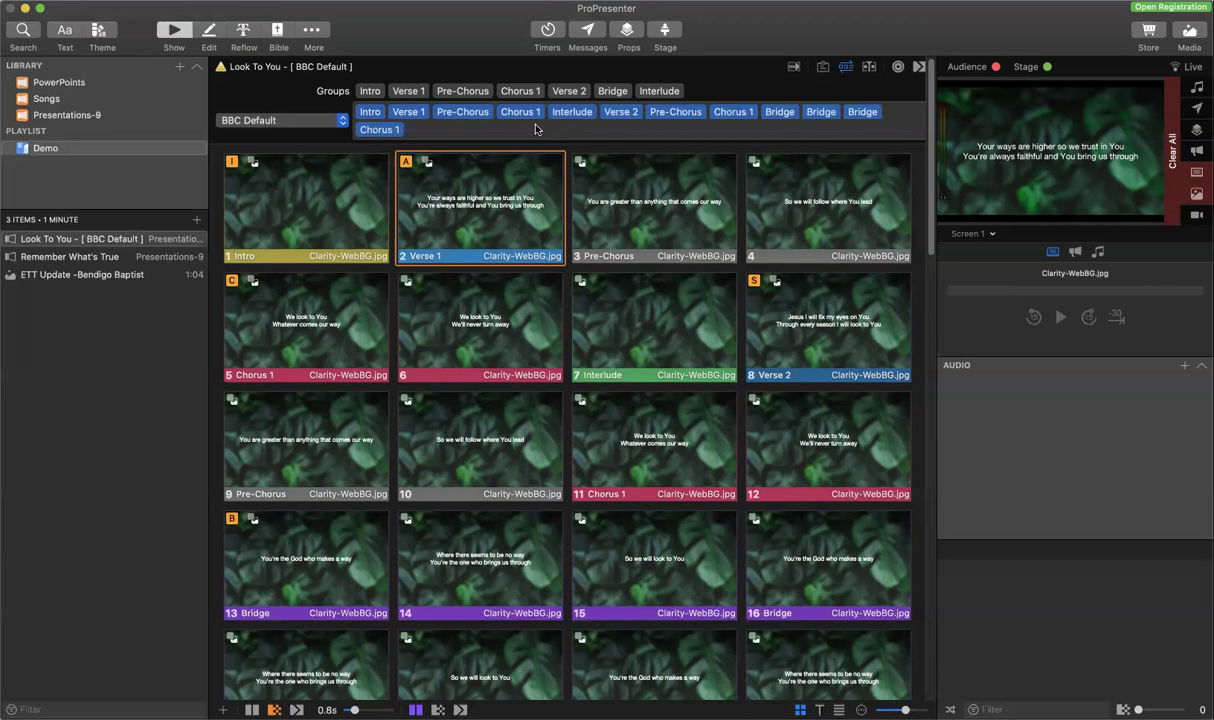
{"action": "mouse_move", "coordinate": [530, 115]}
{"action": "mouse_move", "coordinate": [521, 95]}
{"action": "left_mouse_down"}
{"action": "mouse_move", "coordinate": [556, 126]}
{"action": "mouse_move", "coordinate": [545, 117]}
{"action": "left_mouse_up"}
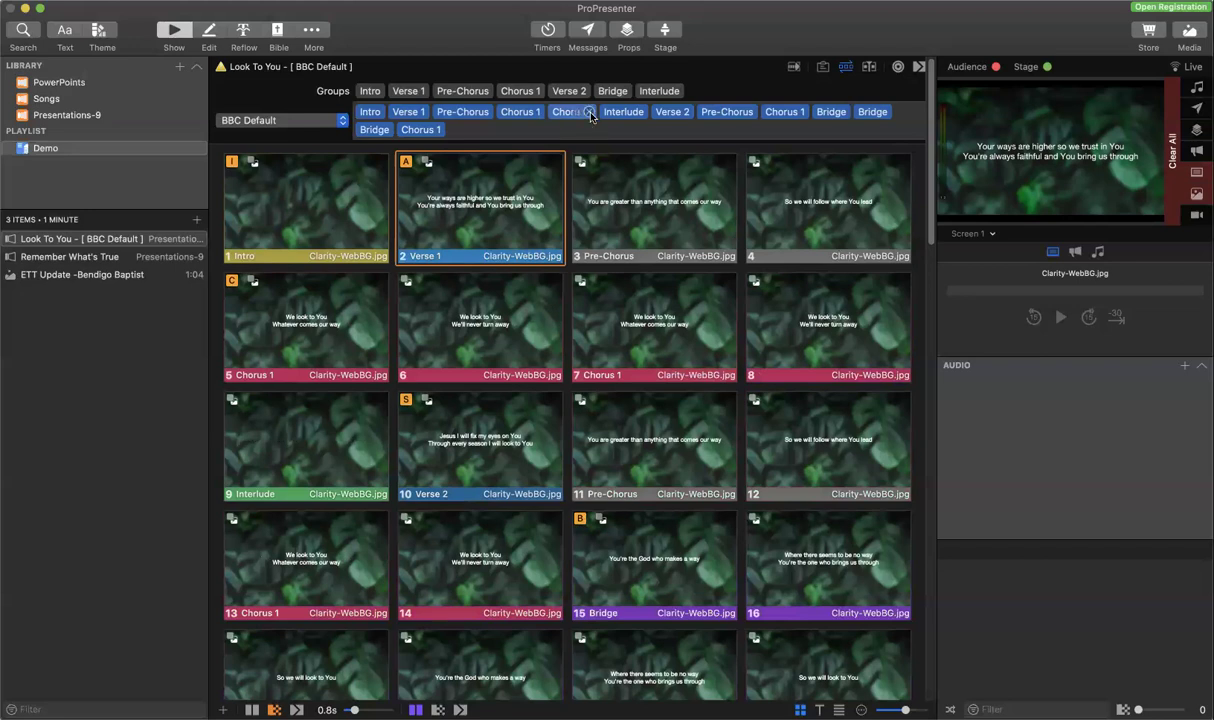
{"action": "left_click", "coordinate": [589, 112]}
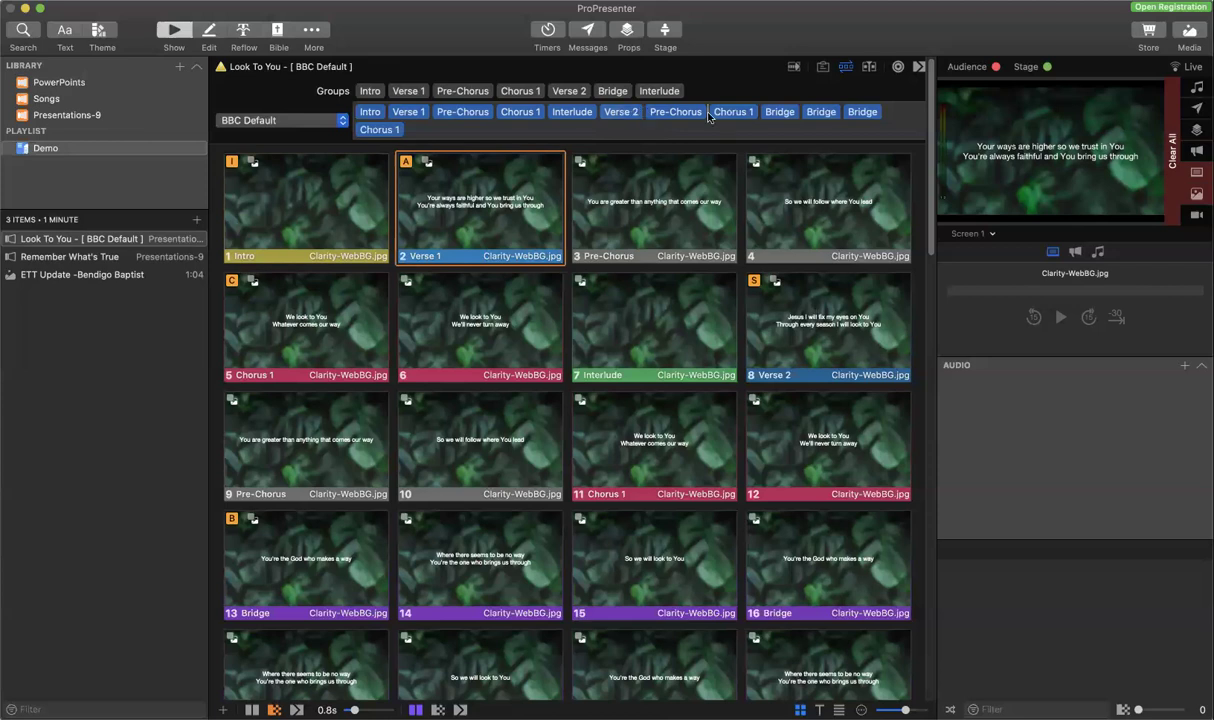
- Move the second Pre-Chorus ahead of Verse 2 in the BBC Default arrangement and return it to its original place
{"action": "left_click_drag", "start_coordinate": [708, 117], "coordinate": [663, 121]}
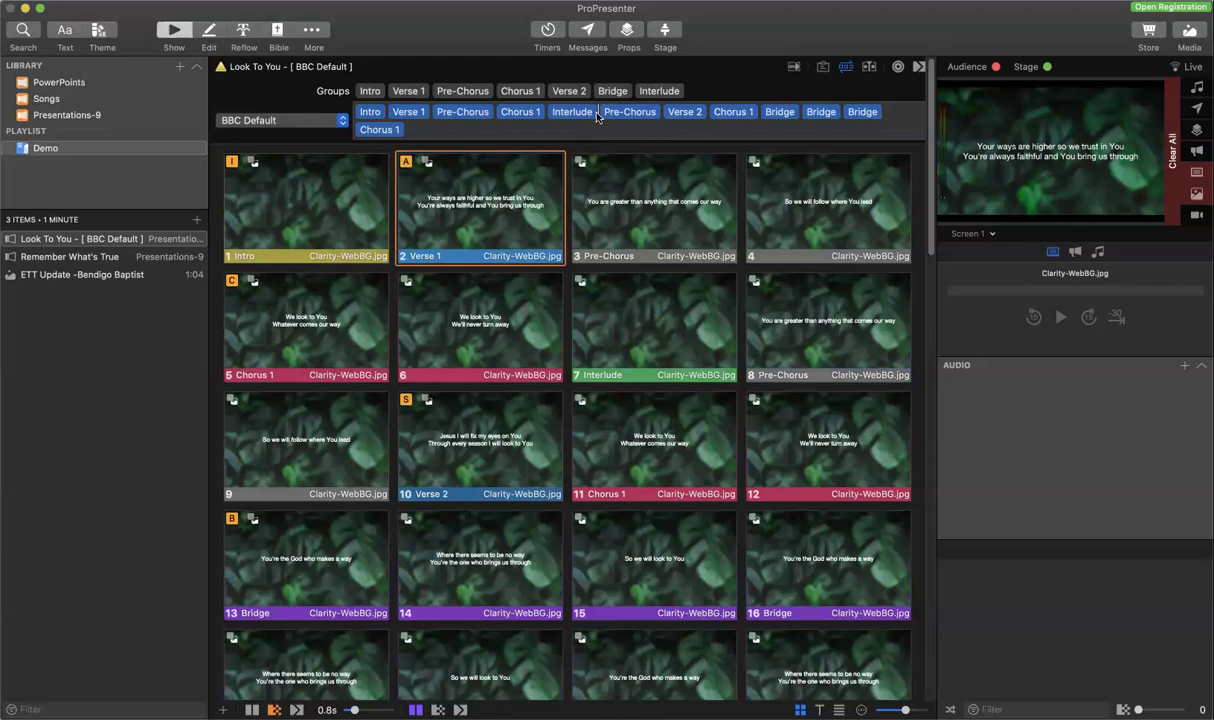
{"action": "left_click_drag", "start_coordinate": [597, 117], "coordinate": [600, 118]}
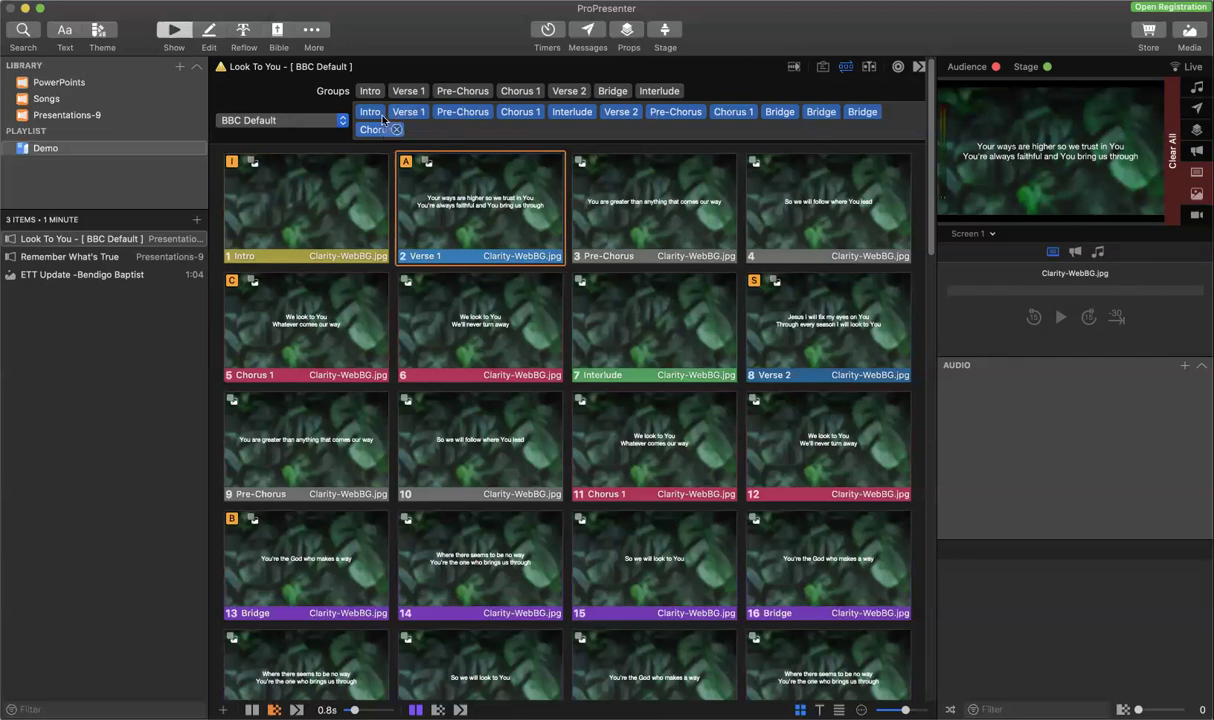
{"action": "mouse_move", "coordinate": [528, 119]}
- Create a new arrangement for Look To You, named with the leader's first name followed by Sept 27
{"action": "left_click", "coordinate": [341, 124]}
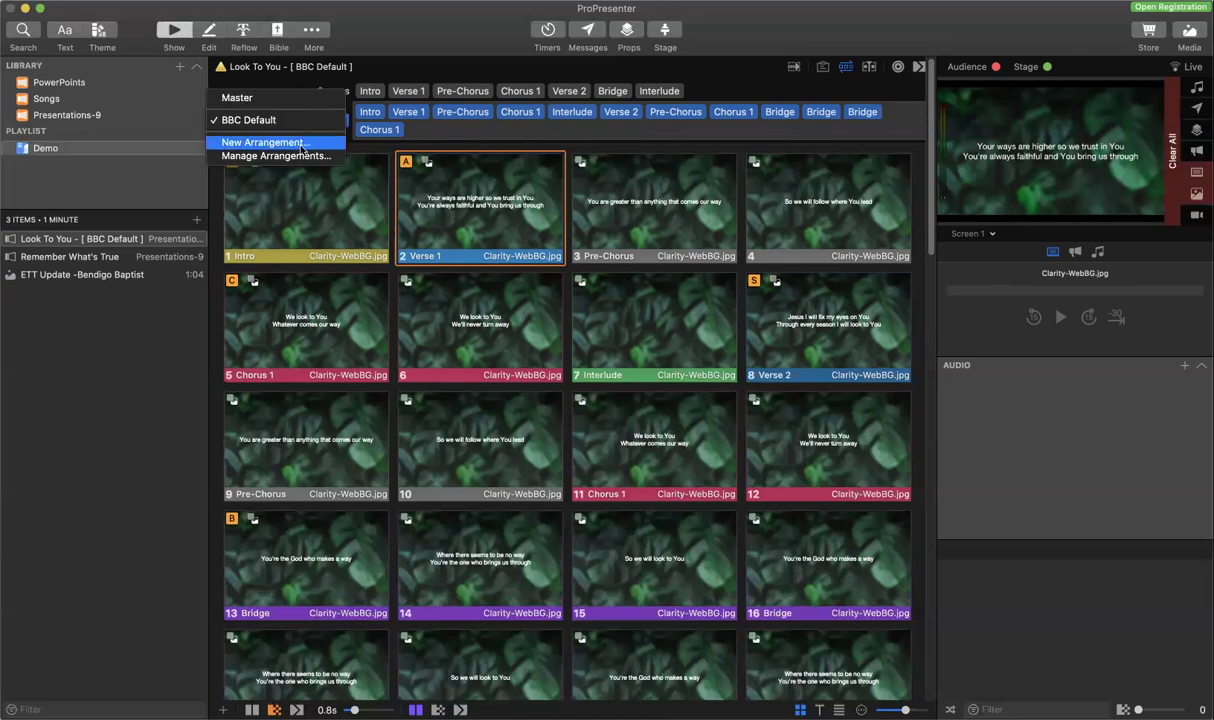
{"action": "left_click", "coordinate": [302, 145]}
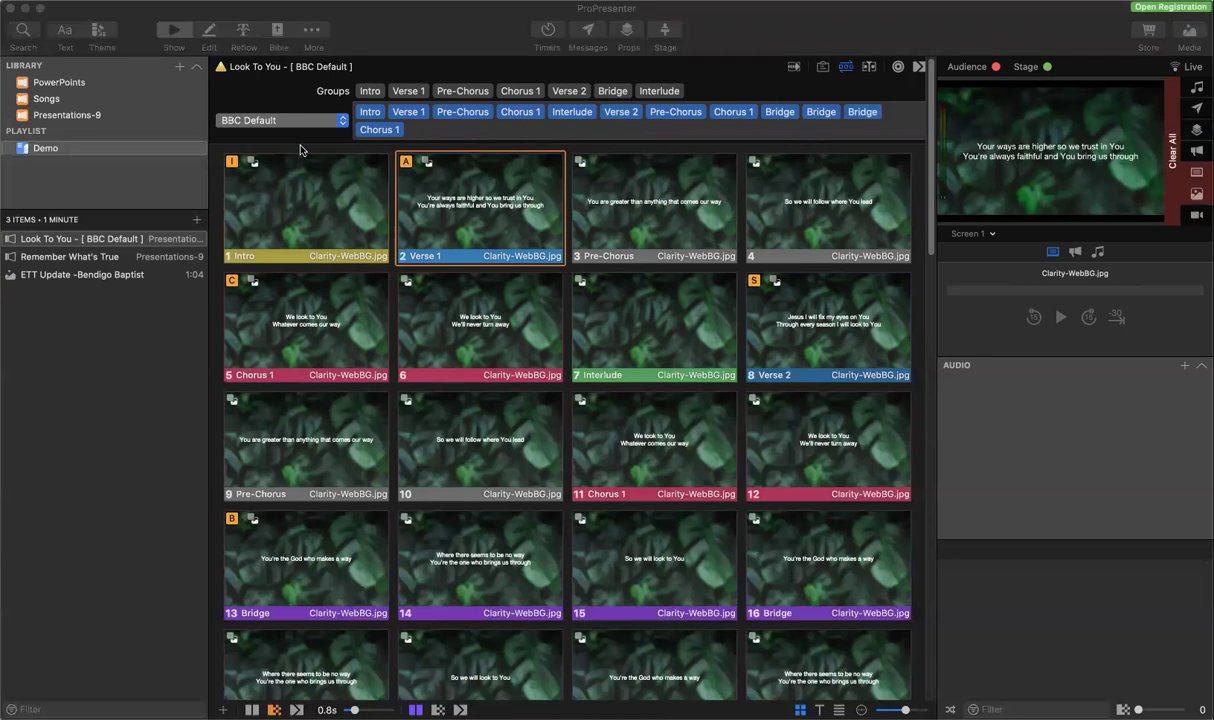
{"action": "type", "text": "Andy"}
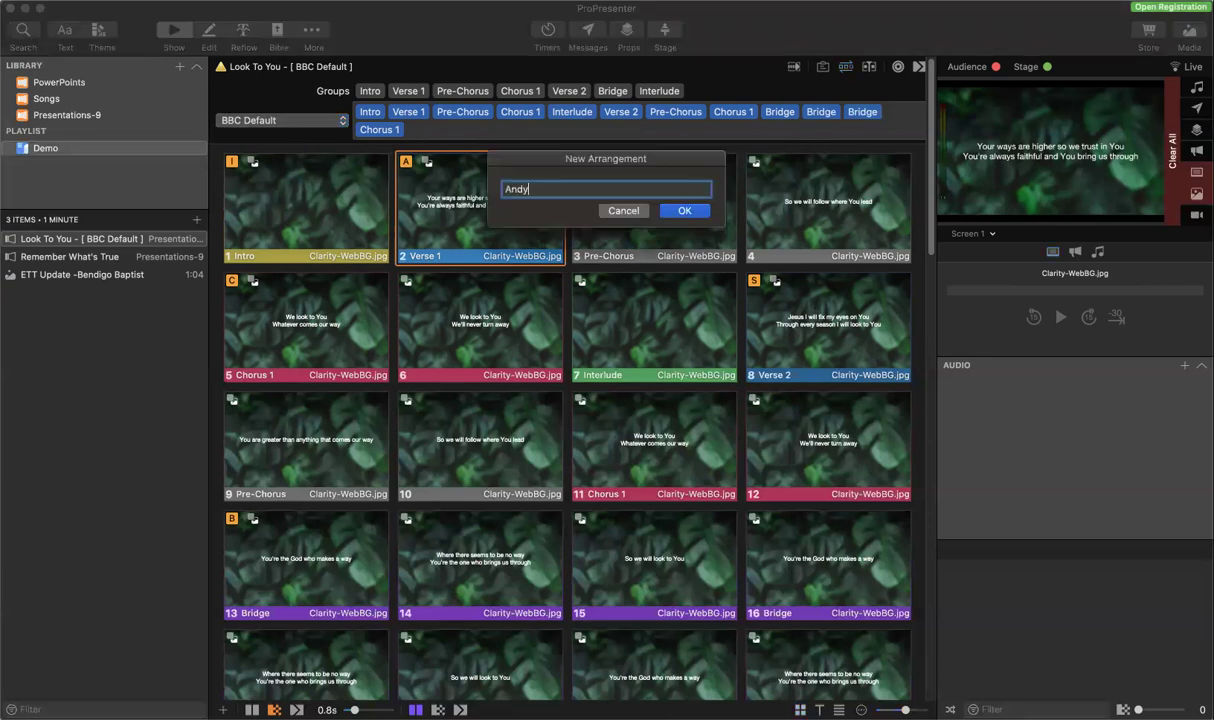
{"action": "type", "text": " Sept 27"}
{"action": "left_click", "coordinate": [686, 211]}
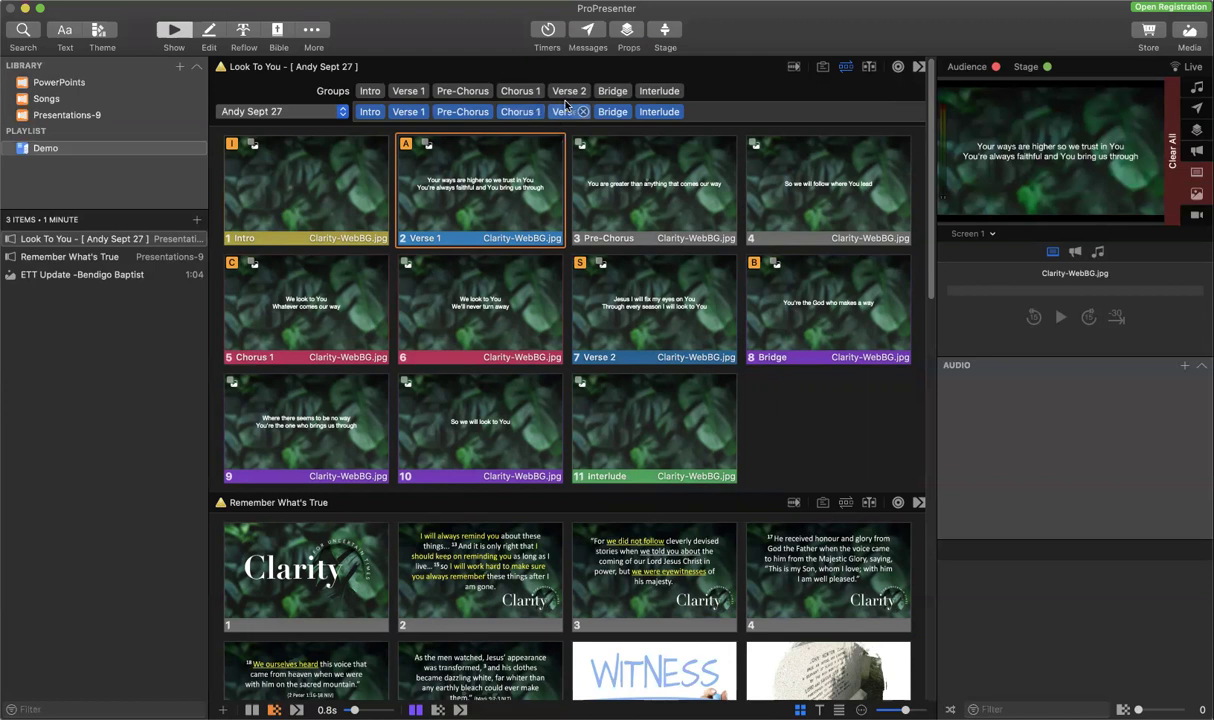
- Remove Verse 1 and Pre-Chorus from the new arrangement and add two more Bridge groups before the Interlude
{"action": "left_click", "coordinate": [422, 112]}
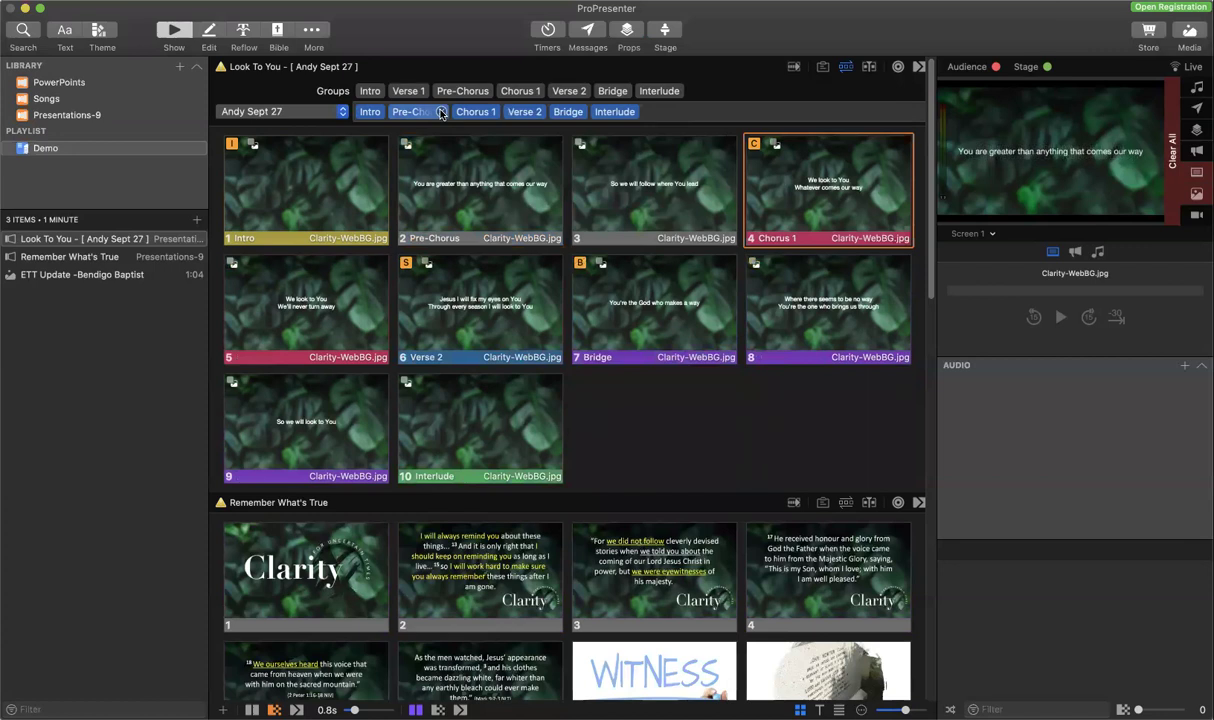
{"action": "left_click", "coordinate": [441, 112]}
{"action": "left_click_drag", "start_coordinate": [575, 90], "coordinate": [601, 124]}
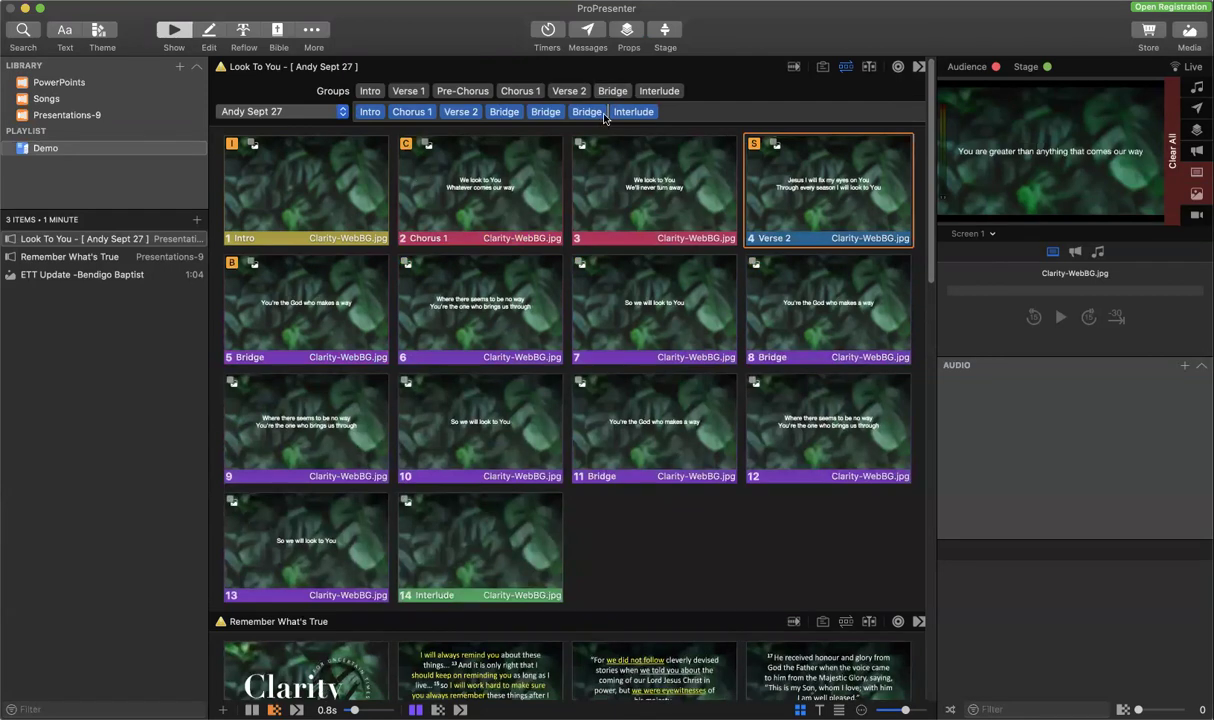
- Add a fourth Bridge to the Sept 27 arrangement of Look To You and remove the Interlude from its end
{"action": "left_click_drag", "start_coordinate": [605, 118], "coordinate": [610, 116]}
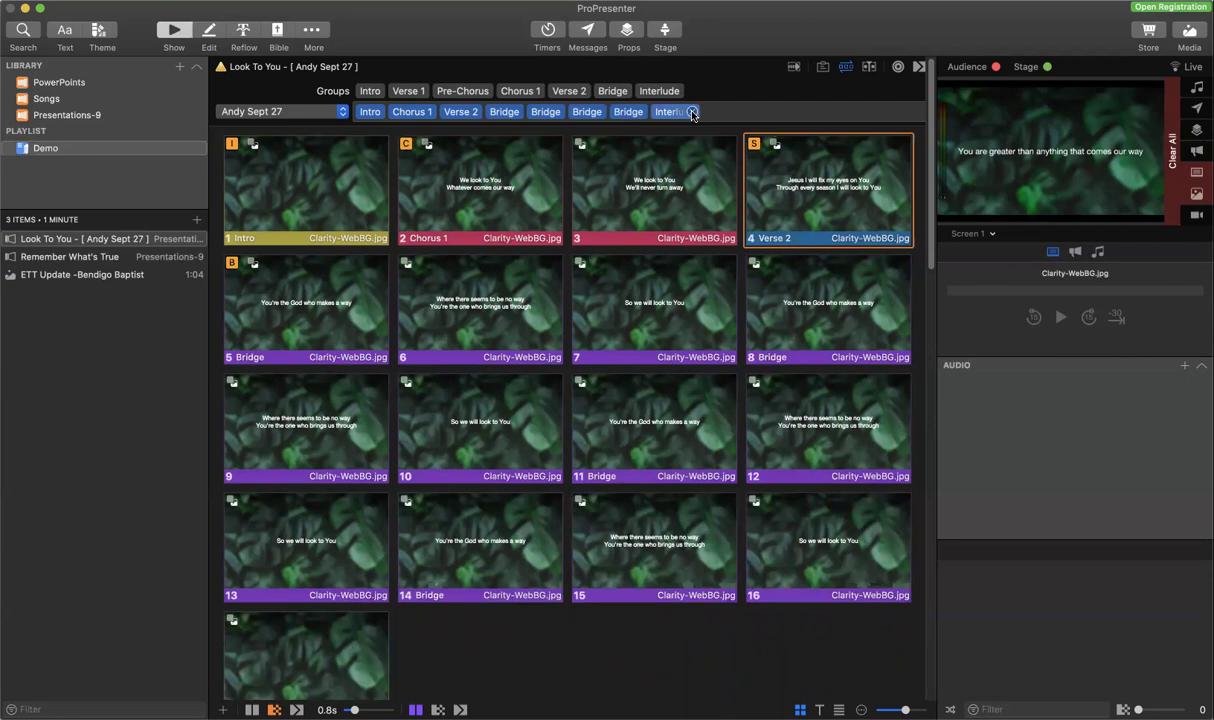
{"action": "left_click", "coordinate": [692, 112]}
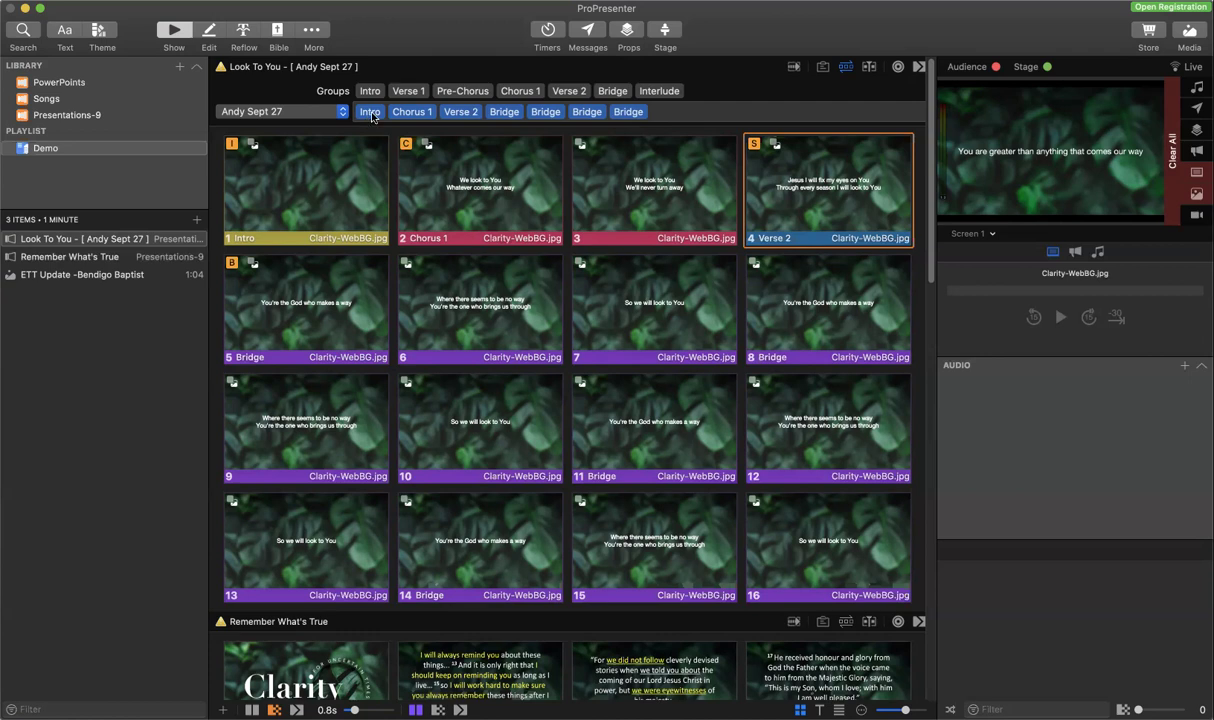
- Present the Intro slide of Look To You live, followed by the first Chorus 1 slide
{"action": "left_click", "coordinate": [315, 203]}
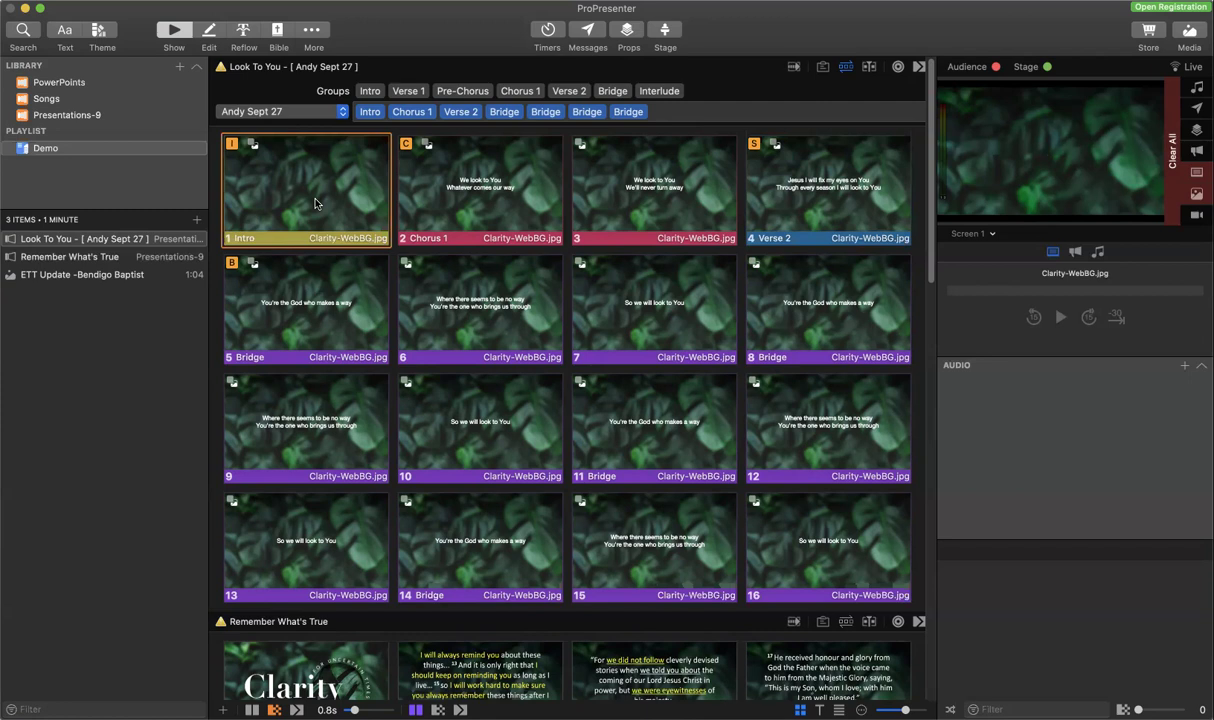
{"action": "left_click", "coordinate": [467, 186]}
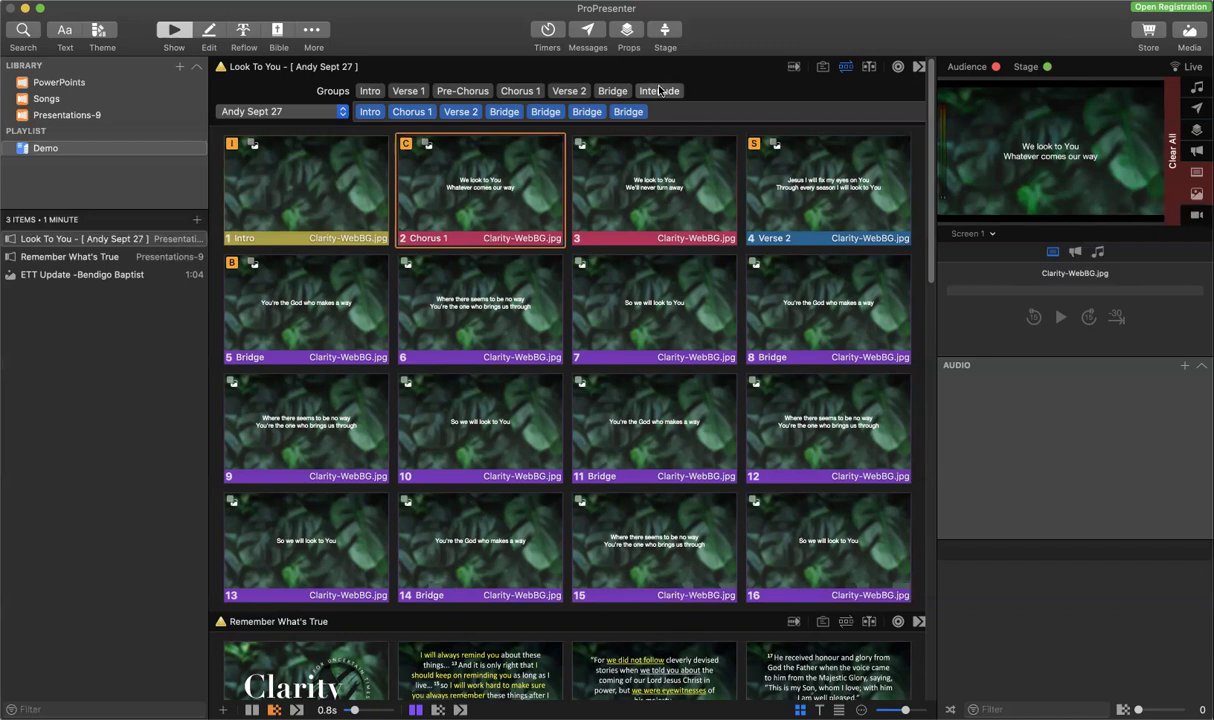
- Insert an Interlude between Chorus 1 and Verse 2 in the arrangement and present the Interlude and Verse 2 slides live
{"action": "left_click_drag", "start_coordinate": [659, 90], "coordinate": [445, 119]}
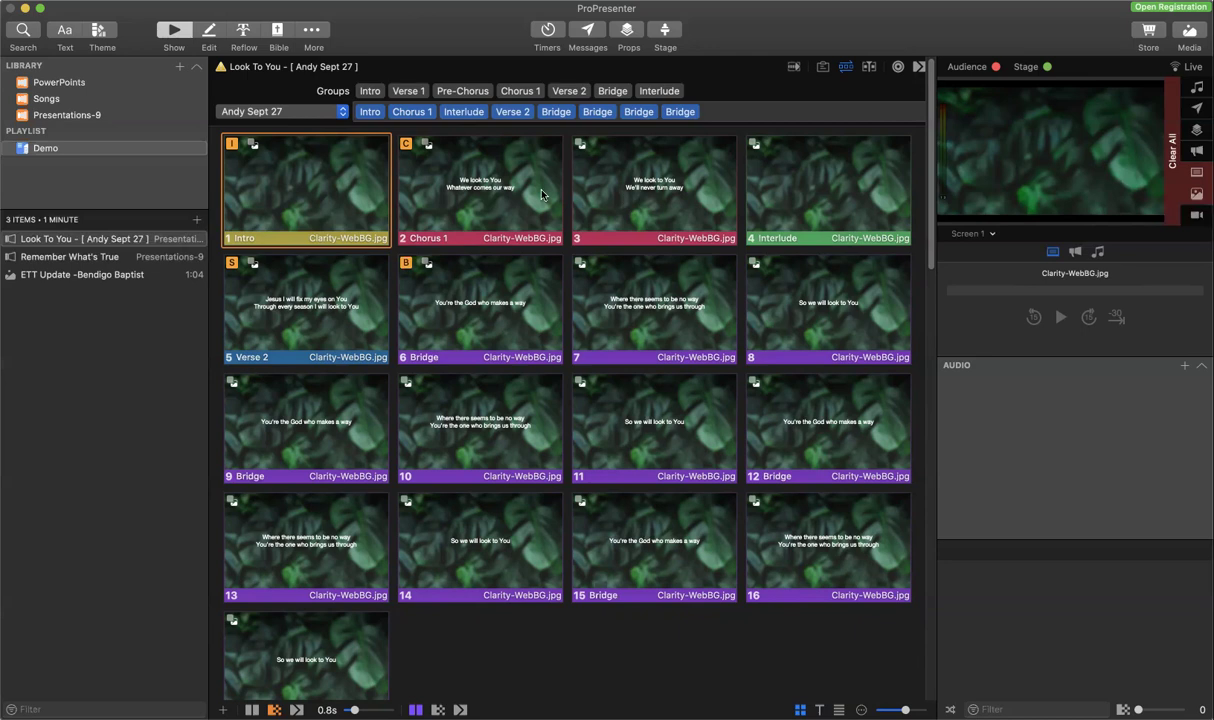
{"action": "left_click", "coordinate": [805, 194]}
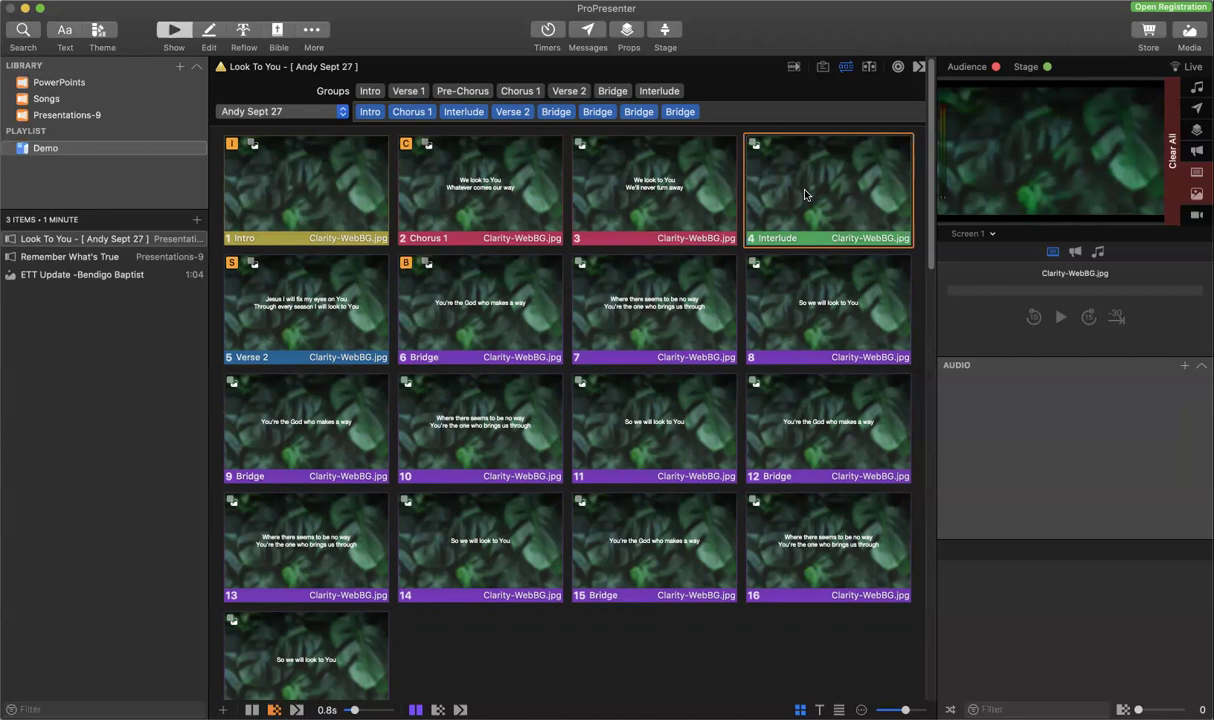
{"action": "left_click", "coordinate": [308, 298]}
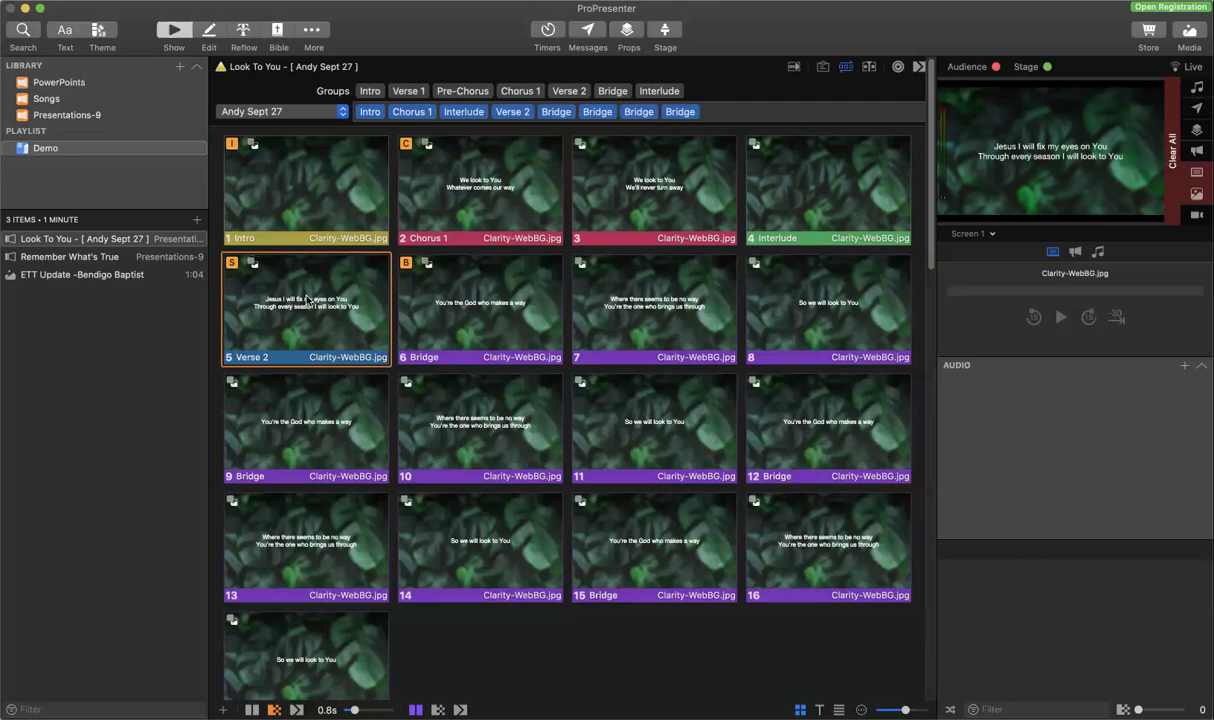
- Review the Remember What's True and ETT Update -Bendigo Baptist items of the Demo playlist and briefly show the media bin
{"action": "left_click", "coordinate": [45, 148]}
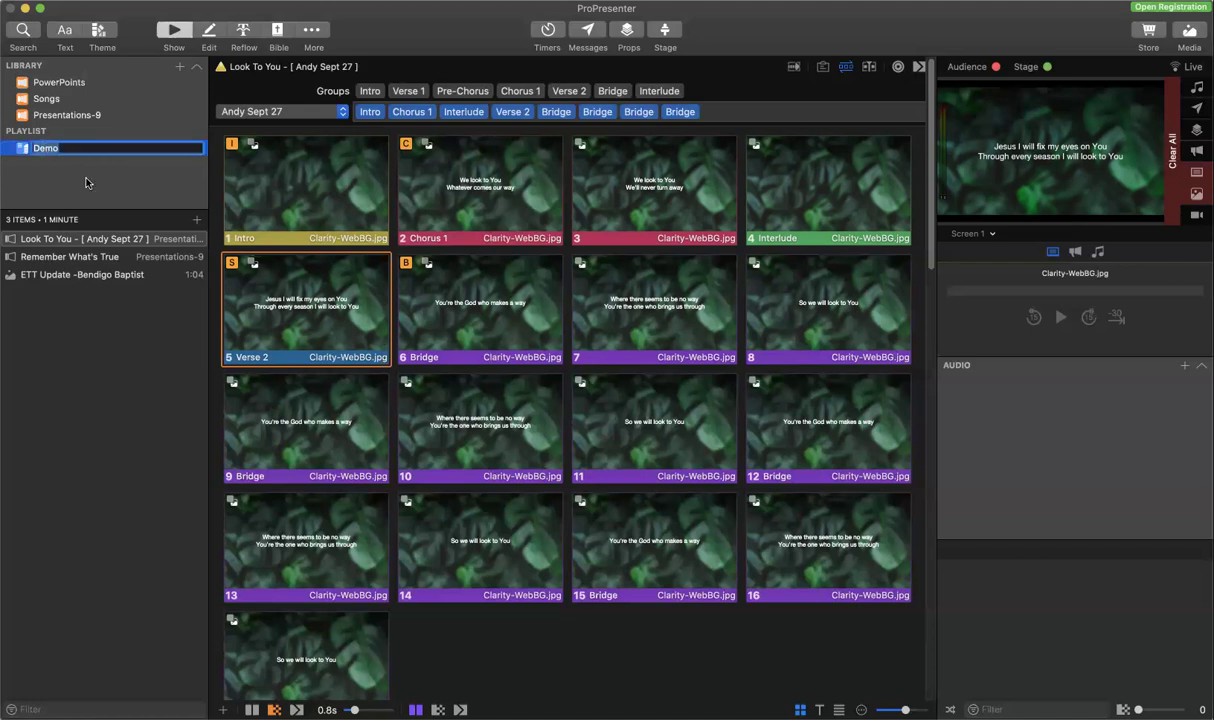
{"action": "key", "text": "Return"}
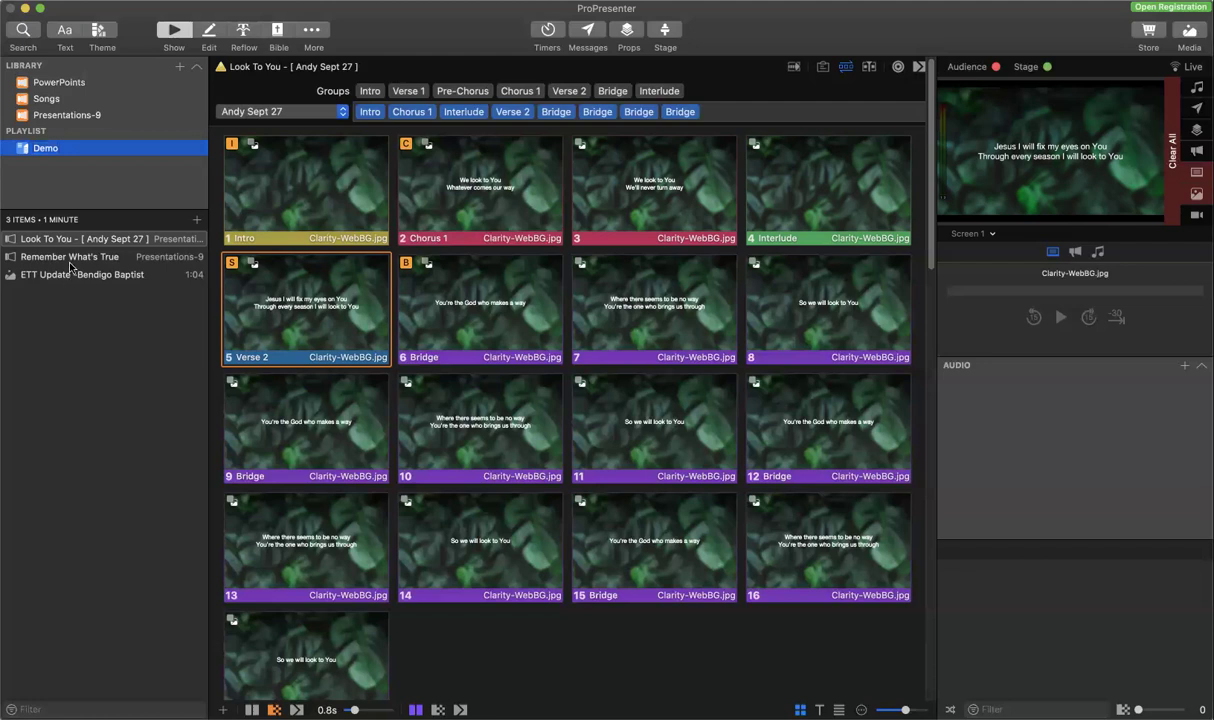
{"action": "left_click", "coordinate": [68, 261]}
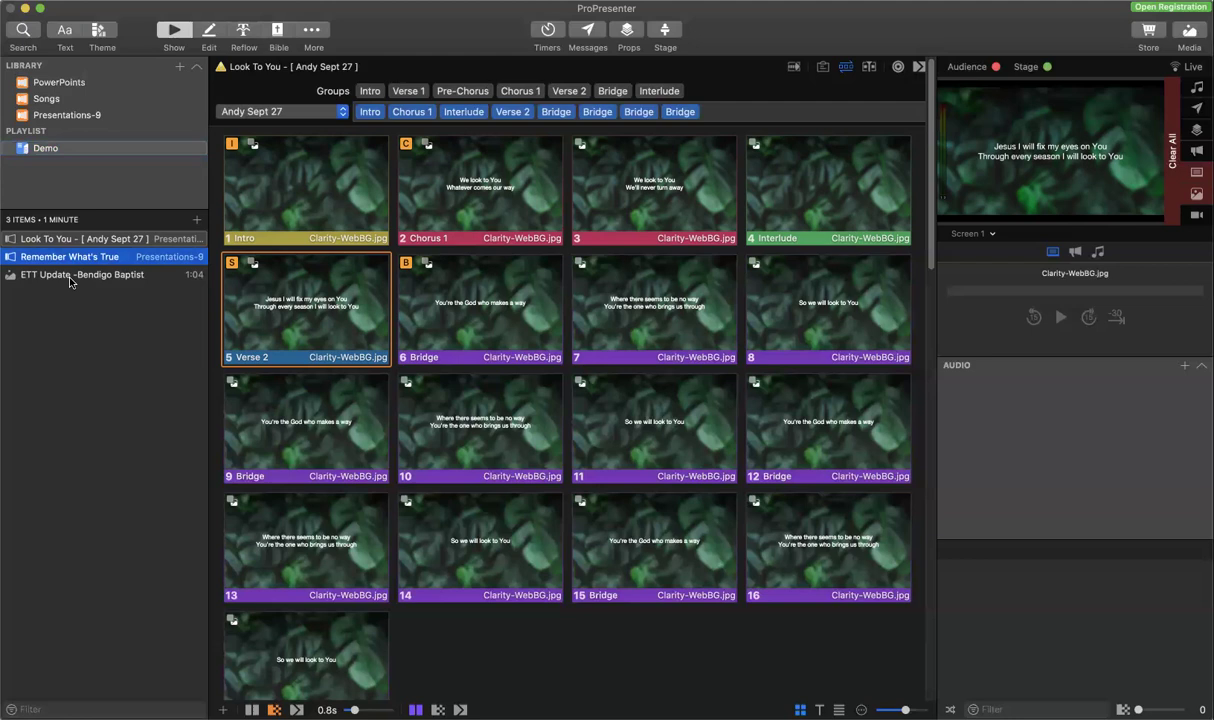
{"action": "left_click", "coordinate": [70, 276]}
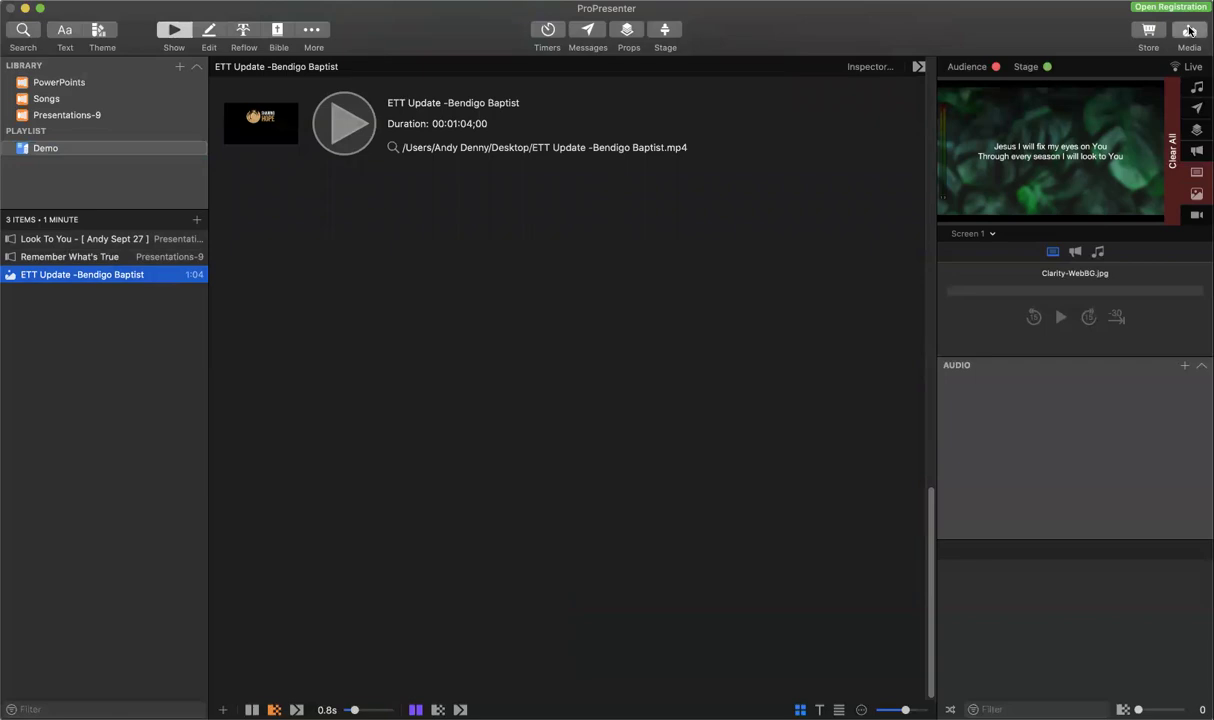
{"action": "left_click", "coordinate": [1190, 31]}
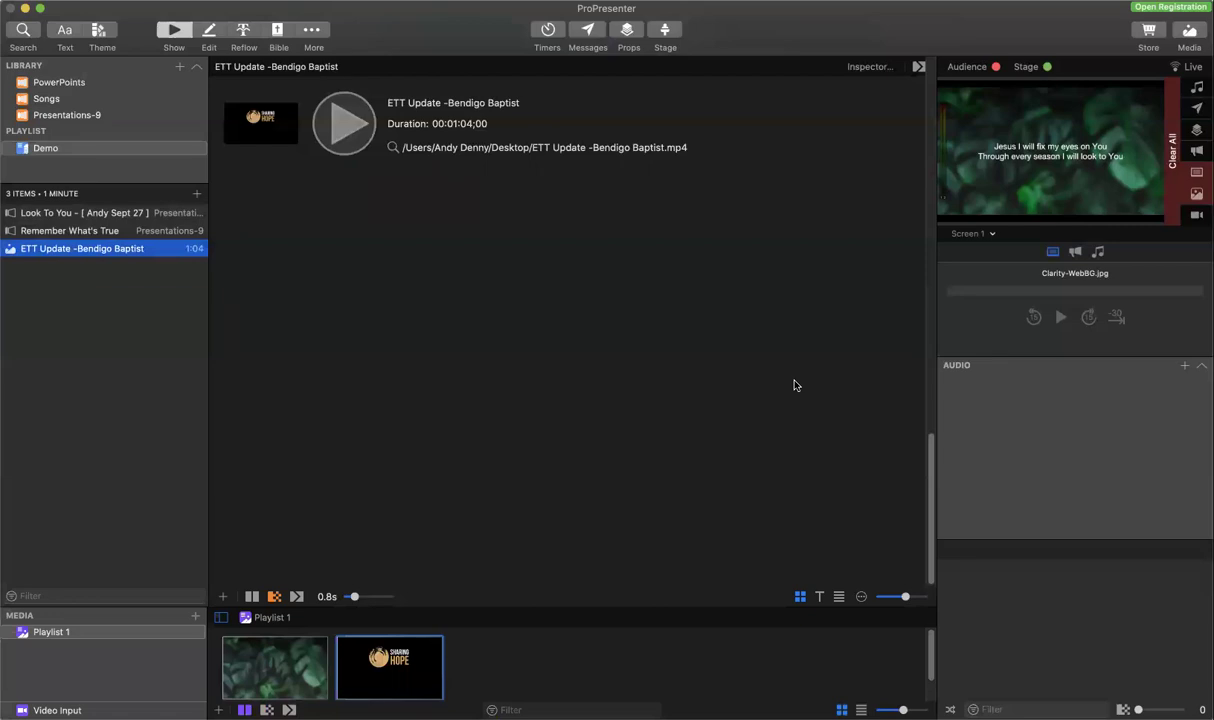
{"action": "left_click", "coordinate": [1188, 33]}
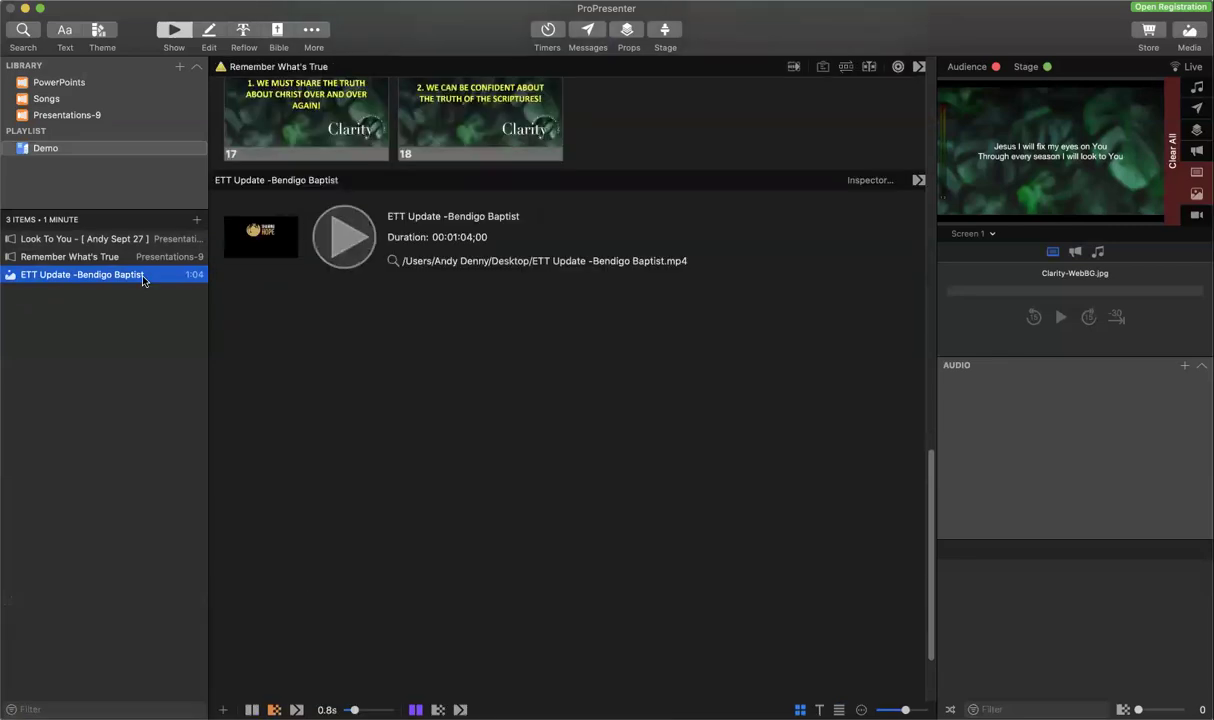
- Switch Look To You back to the BBC Default arrangement and hide its arrangement editor
{"action": "scroll", "coordinate": [347, 317], "scroll_direction": "up", "scroll_amount": 5}
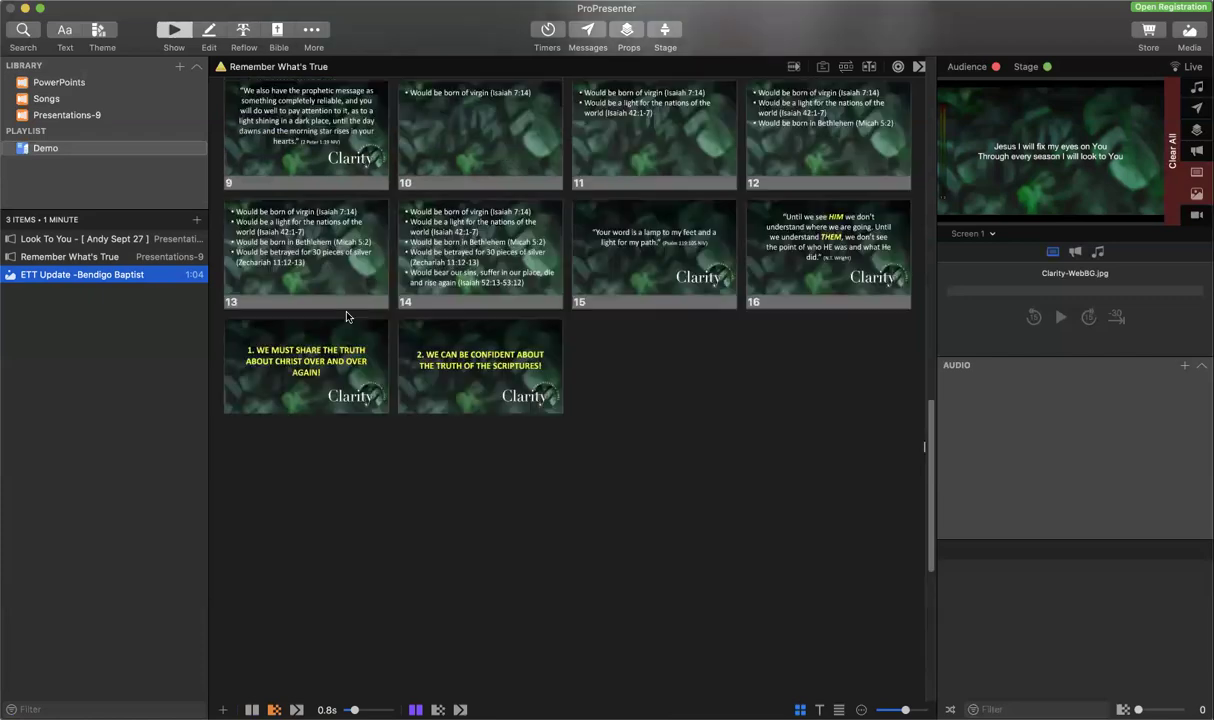
{"action": "scroll", "coordinate": [347, 317], "scroll_direction": "up", "scroll_amount": 10}
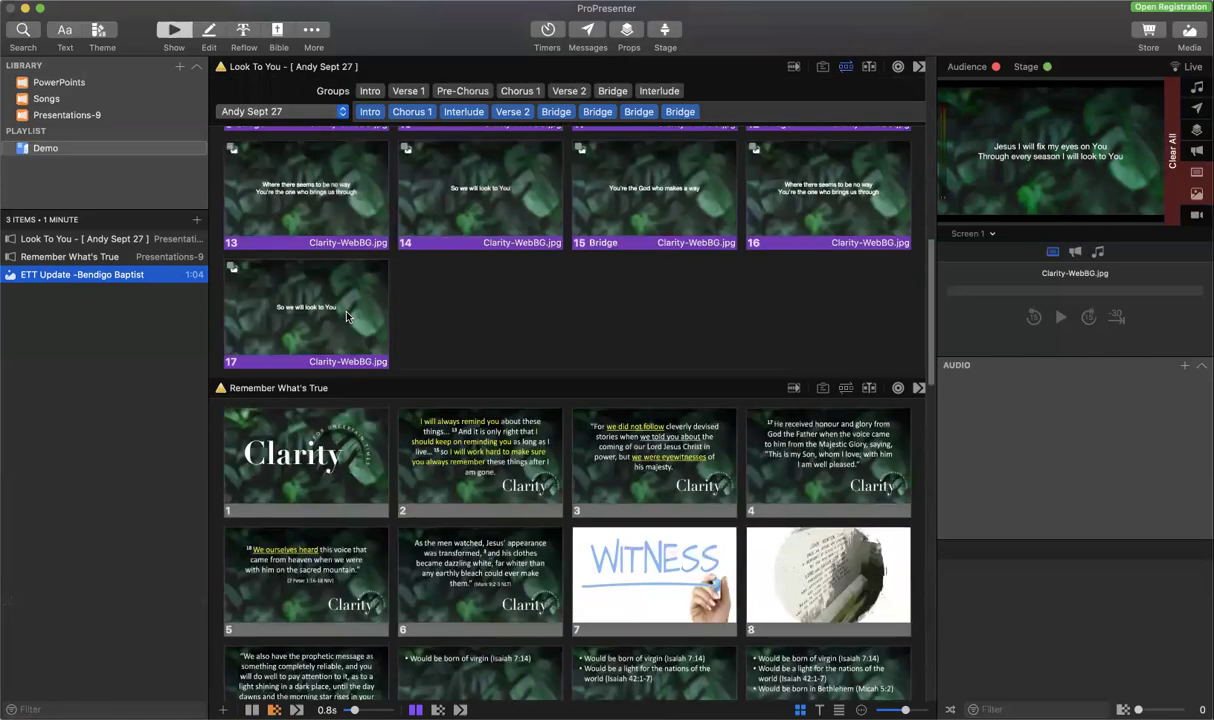
{"action": "scroll", "coordinate": [347, 317], "scroll_direction": "up", "scroll_amount": 5}
{"action": "left_click", "coordinate": [320, 113]}
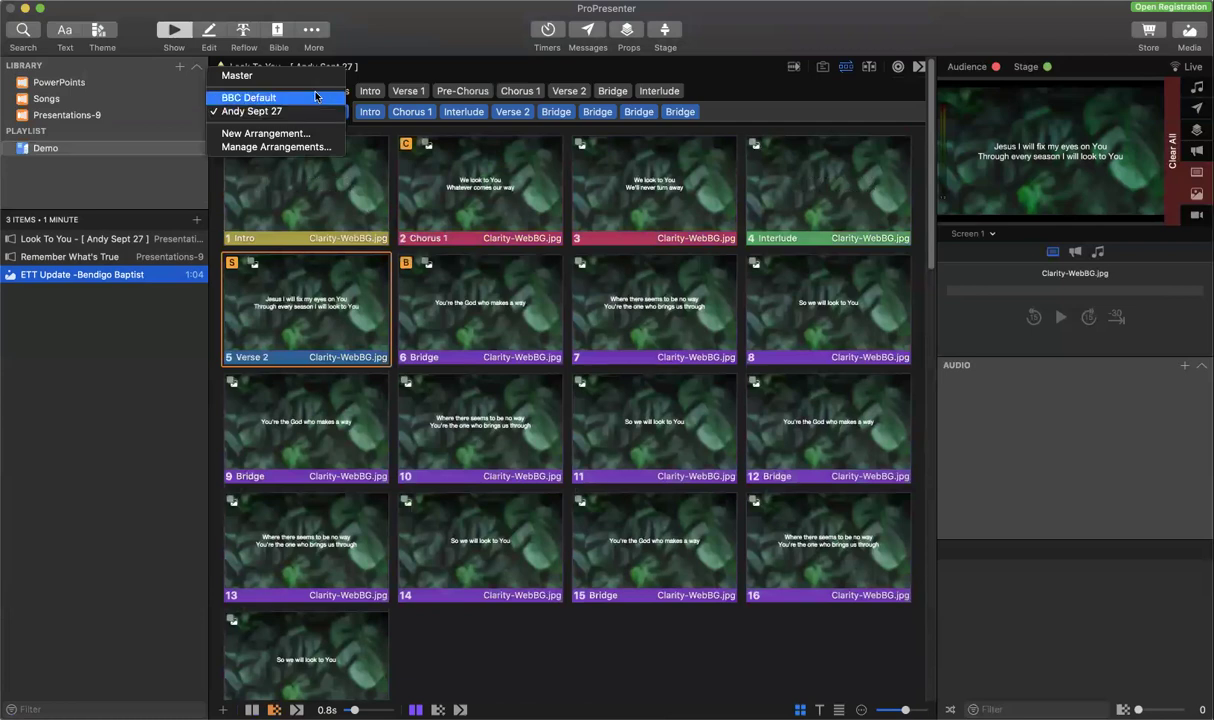
{"action": "left_click", "coordinate": [317, 97]}
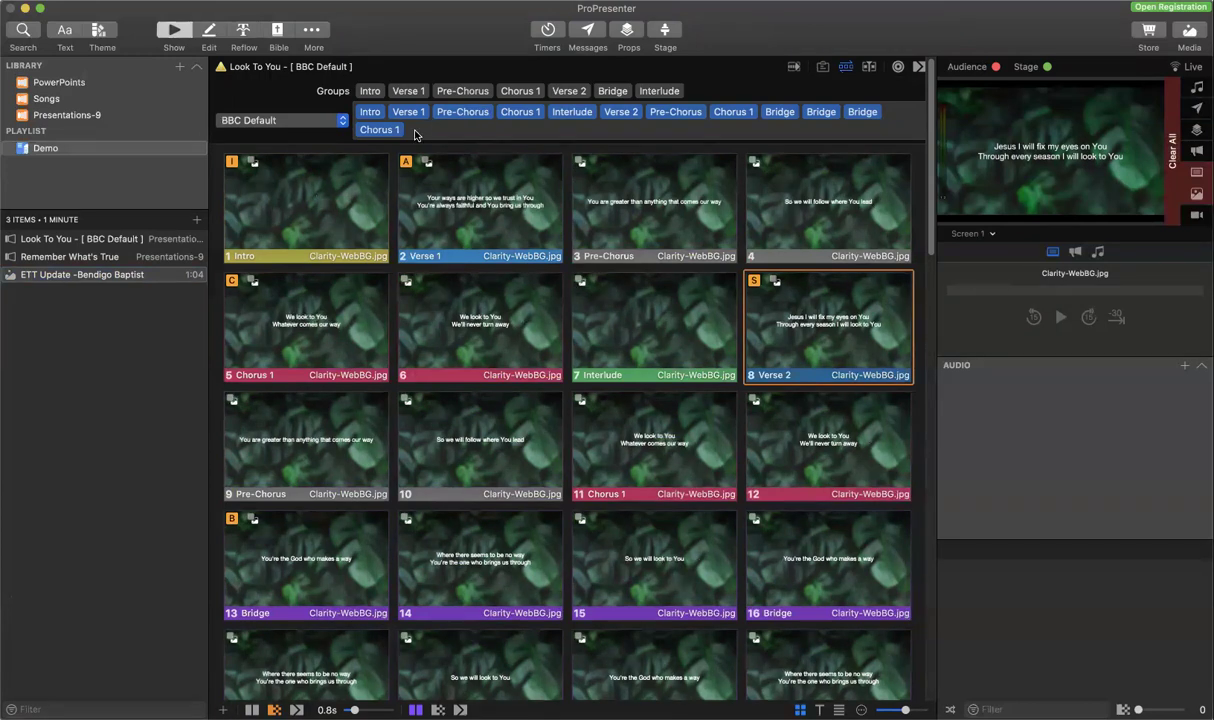
{"action": "left_click", "coordinate": [847, 68]}
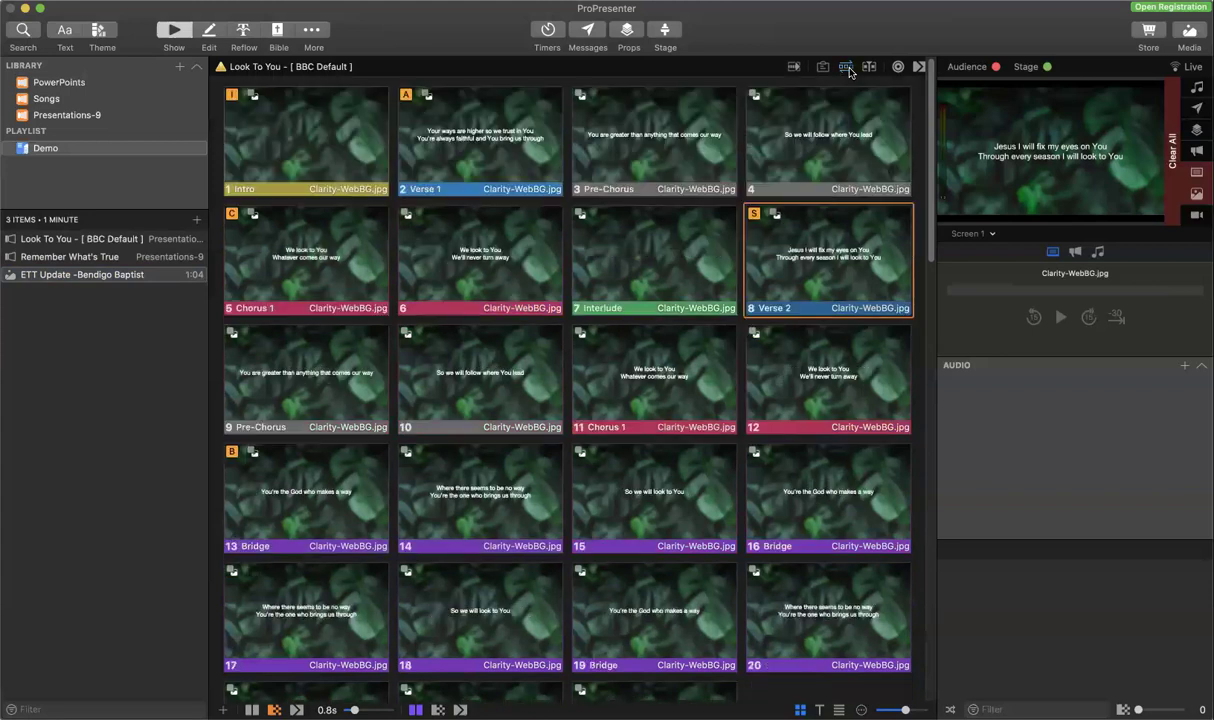